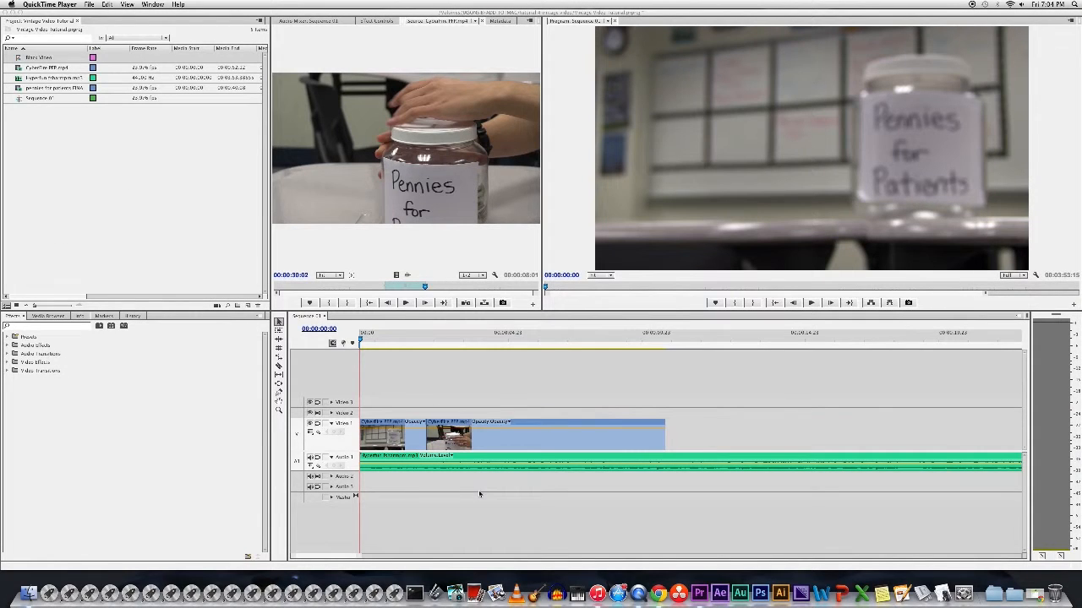
# - Play through the two edited video clips with the music and return the playhead to the sequence start
pyautogui.click(482, 497)
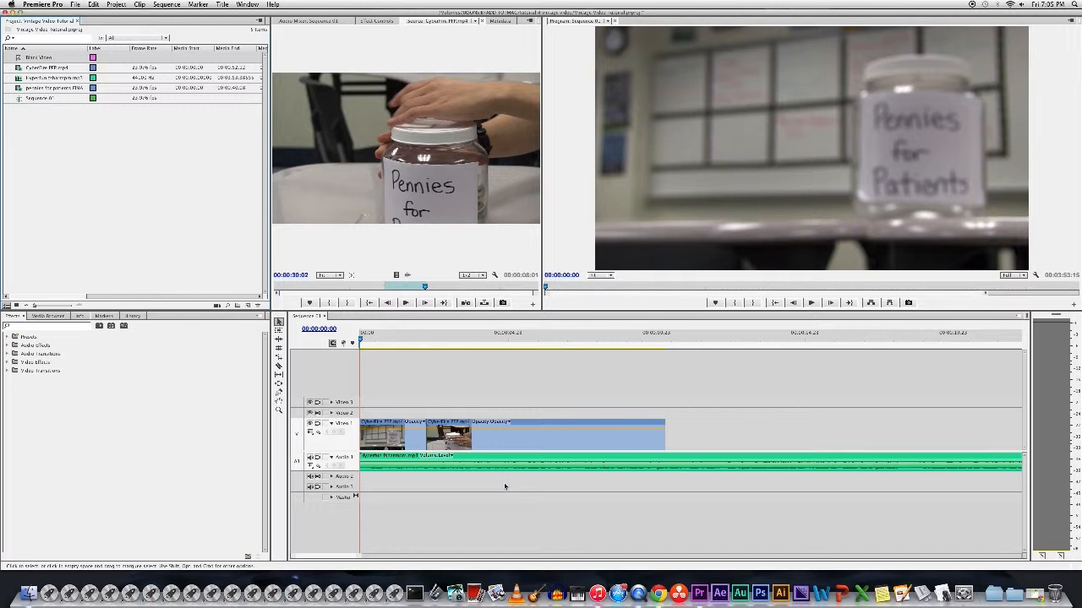
pyautogui.press('space')
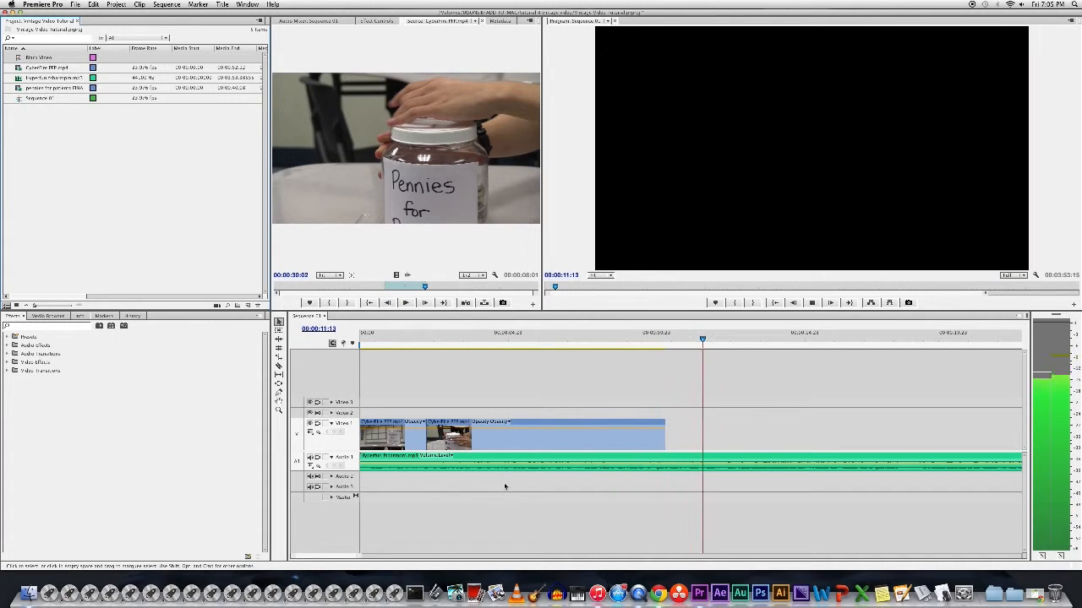
pyautogui.press('space')
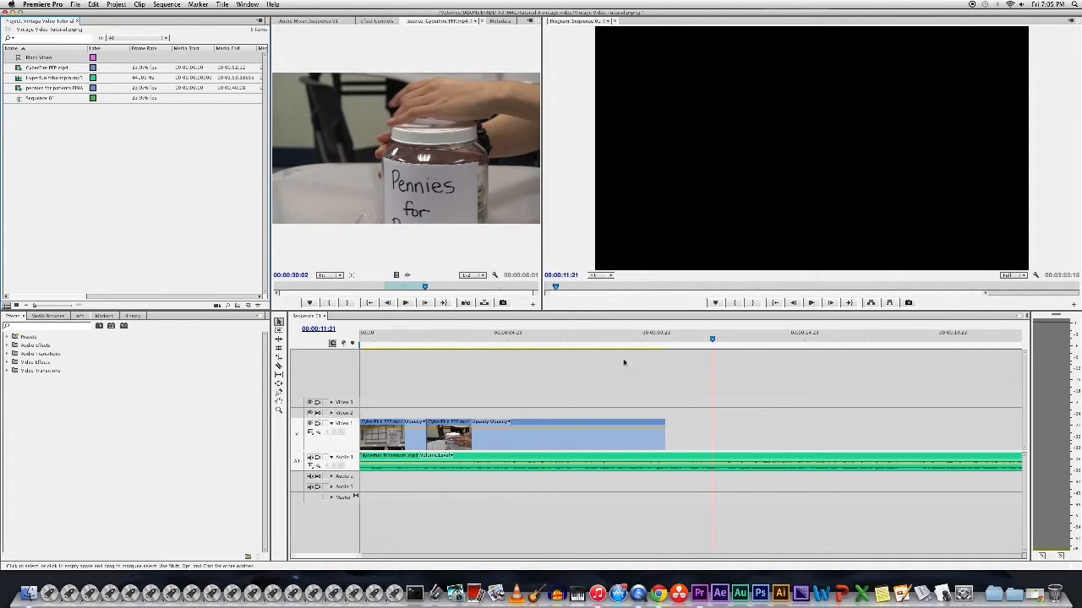
pyautogui.moveTo(709, 338); pyautogui.dragTo(480, 354)
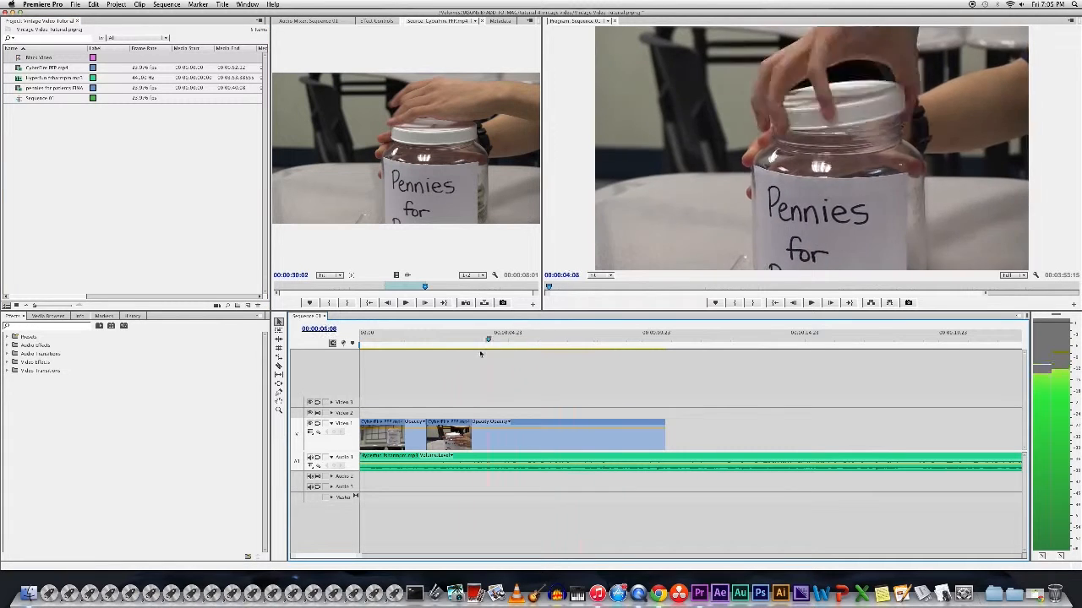
pyautogui.press('Home')
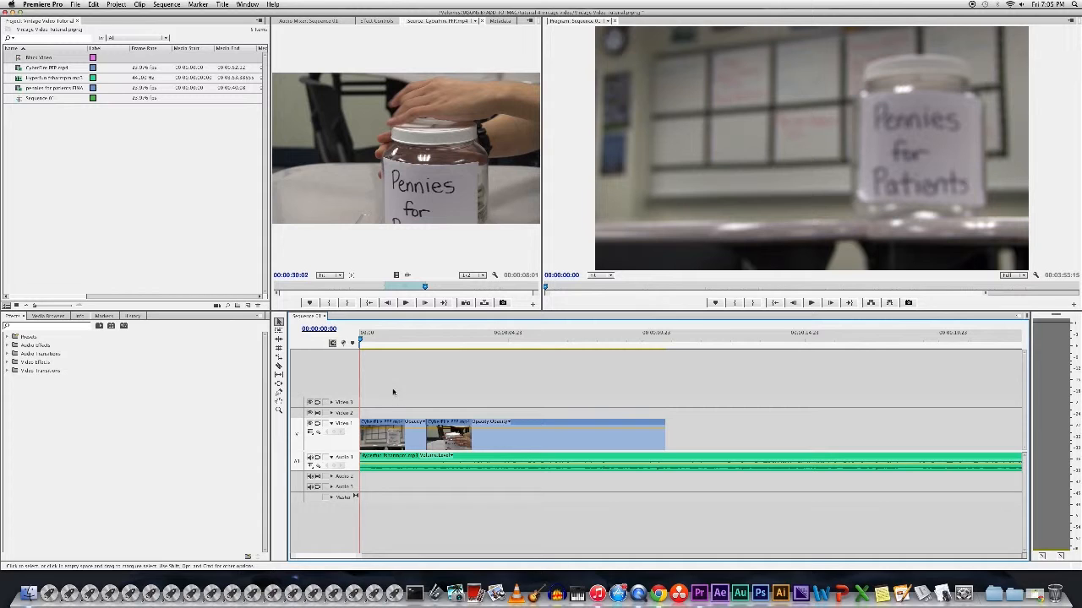
# - Nest both CyberFire PFP.mp4 clips on Video 1 into one sequence and park the playhead at the beginning
pyautogui.moveTo(392, 391); pyautogui.dragTo(573, 433)
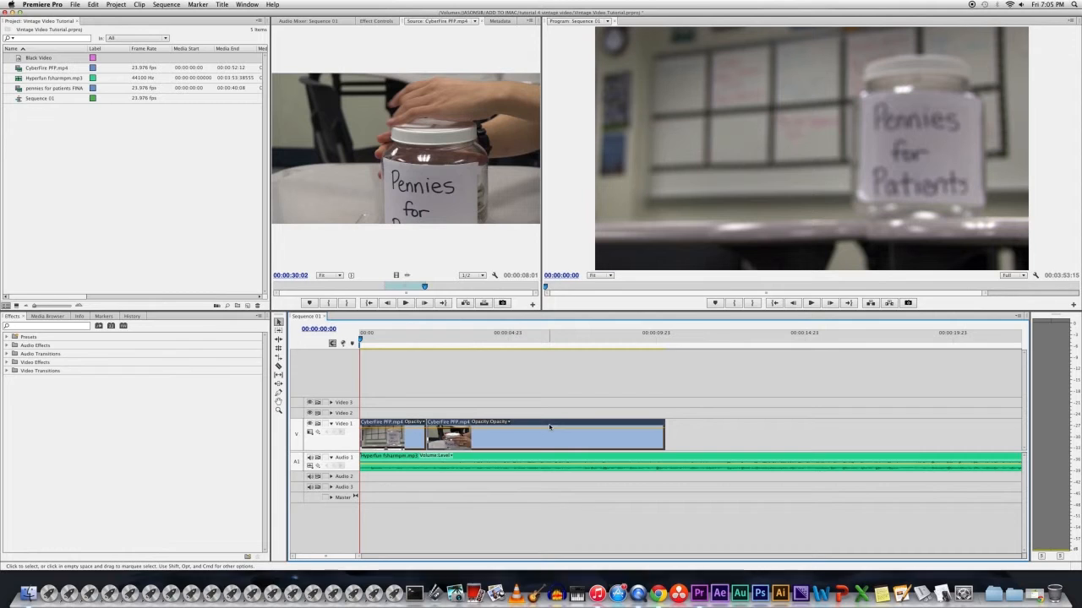
pyautogui.rightClick(549, 427)
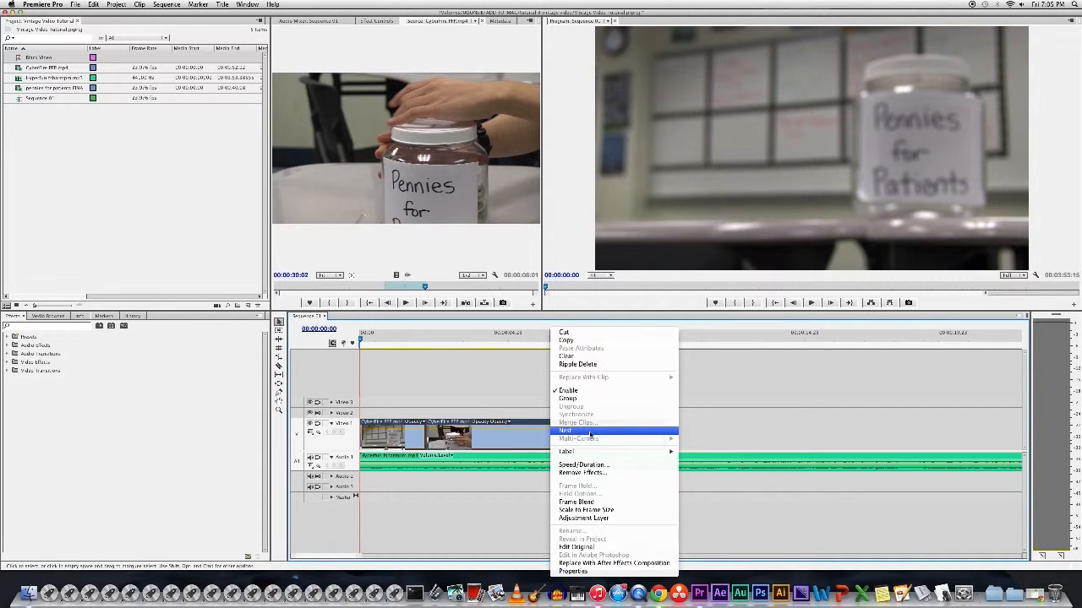
pyautogui.click(590, 433)
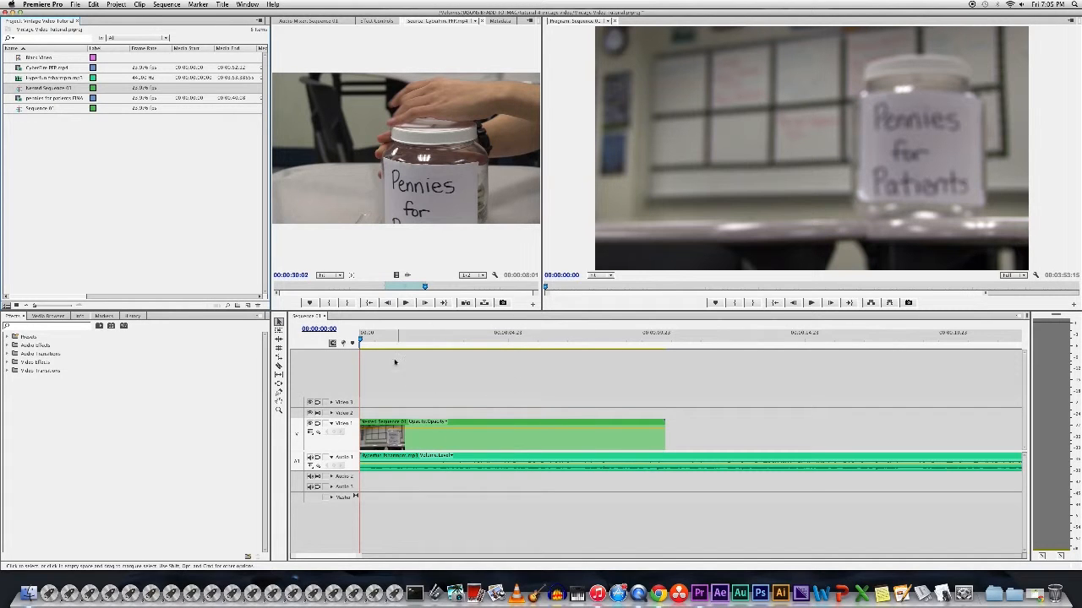
pyautogui.moveTo(363, 337); pyautogui.dragTo(299, 362)
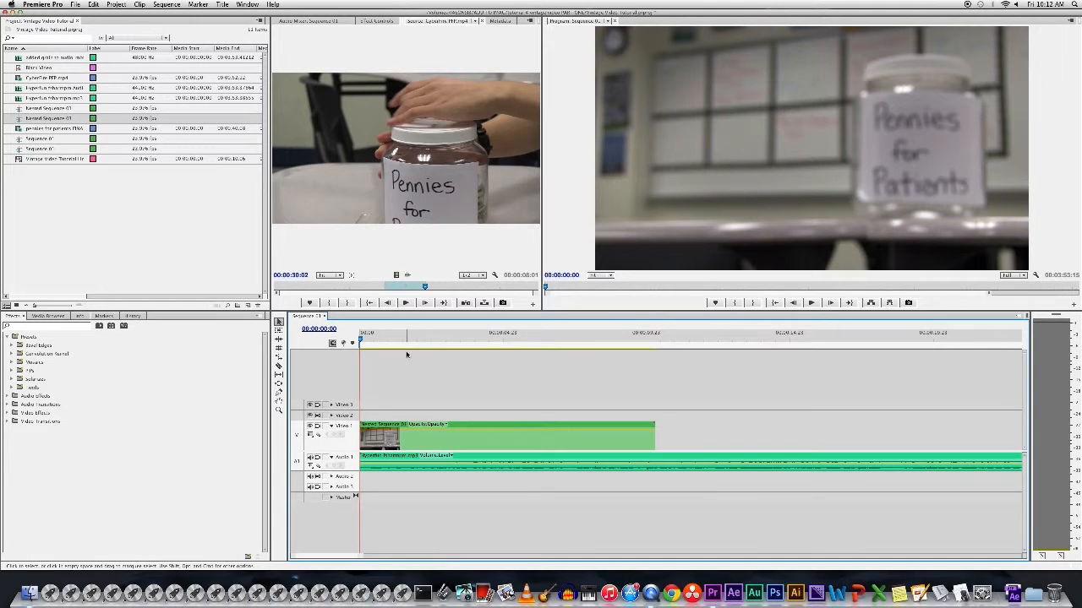
# - Set the nested sequence clip's speed to 200% and play back the result
pyautogui.rightClick(499, 427)
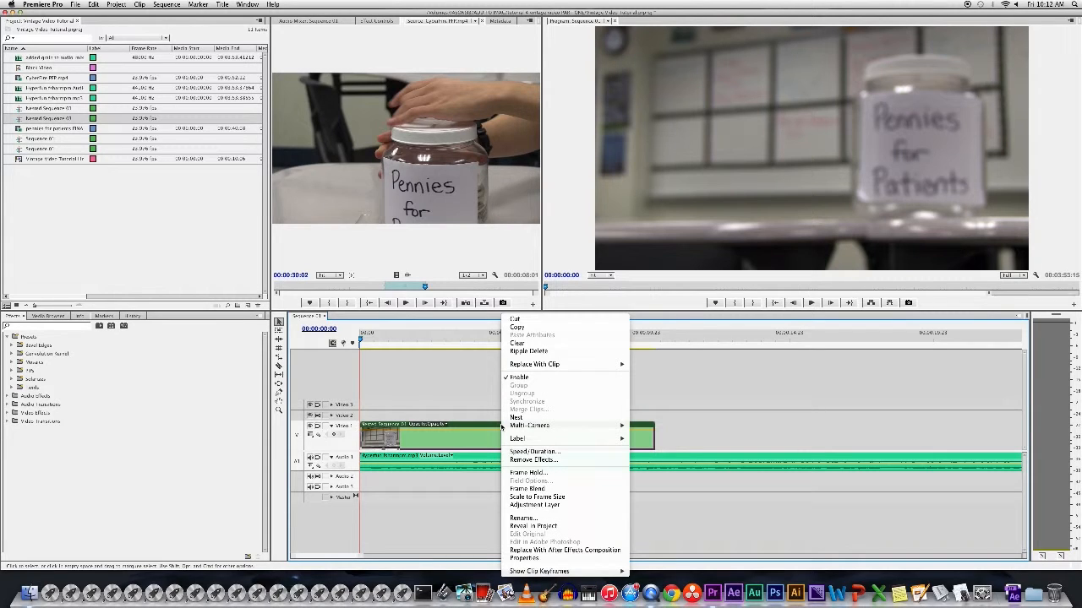
pyautogui.click(578, 455)
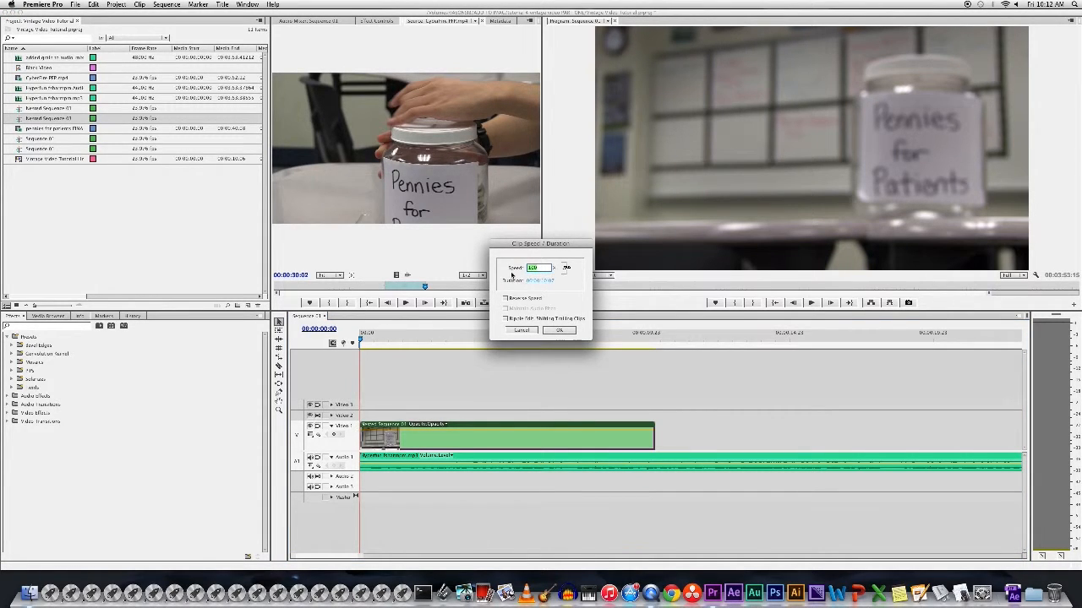
pyautogui.write('200')
pyautogui.click(572, 332)
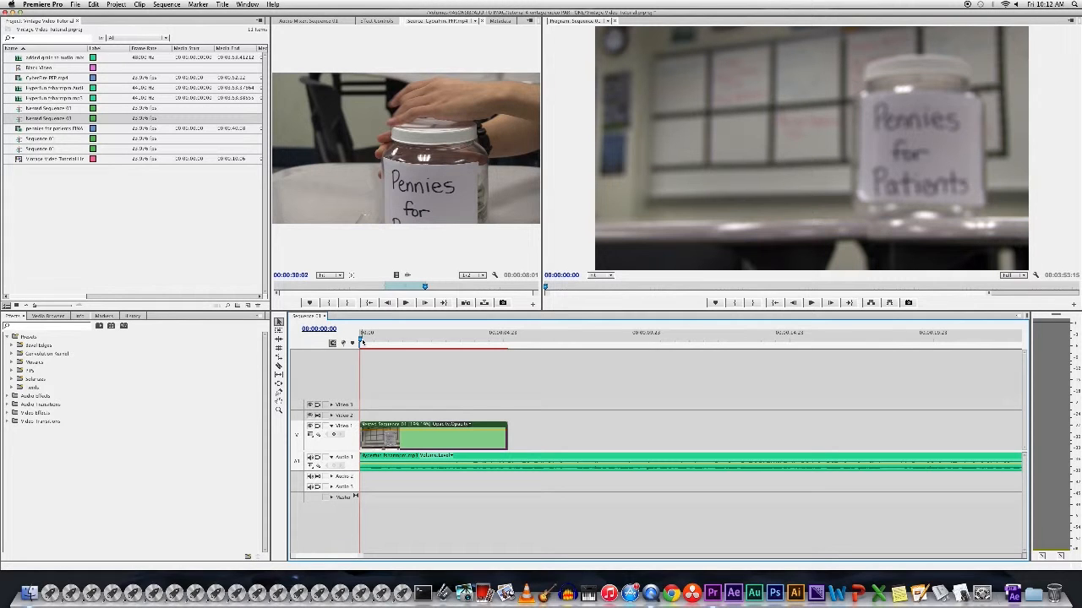
pyautogui.press('space')
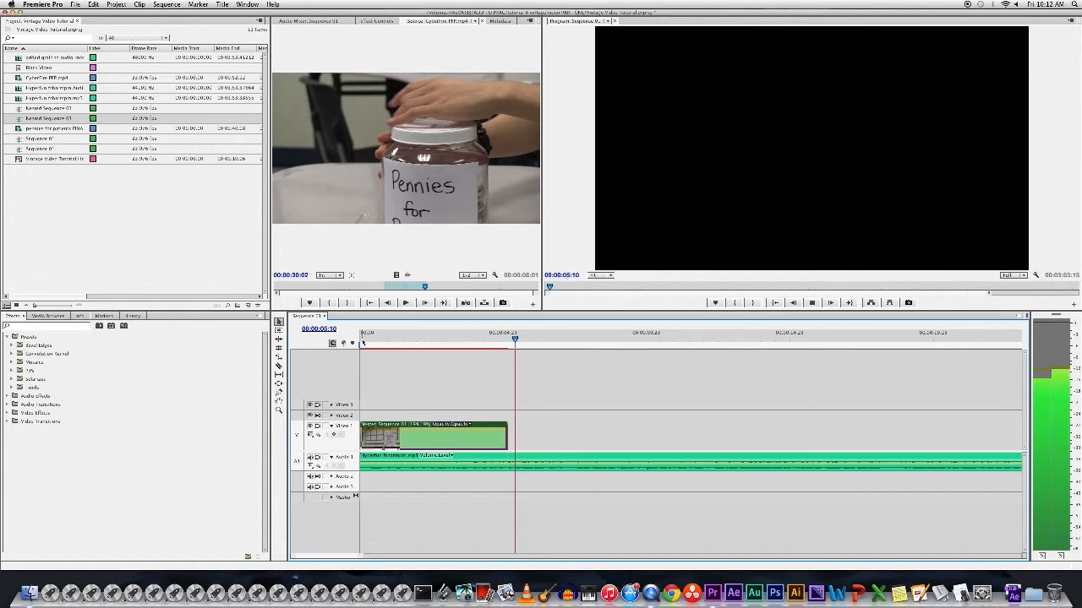
pyautogui.press('space')
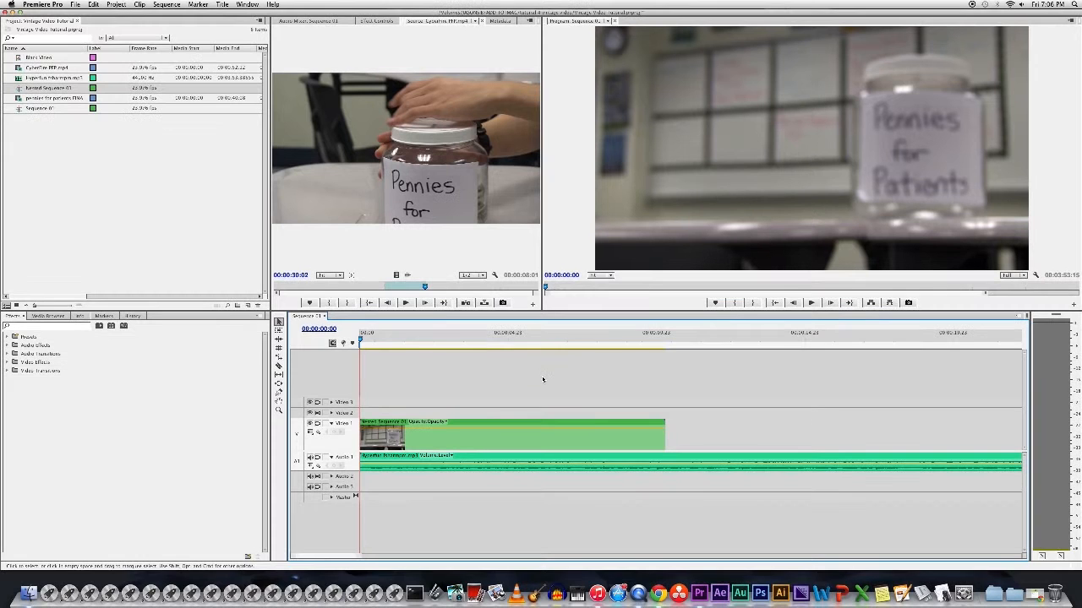
# - Replace the nested sequence clip on Video 1 with an After Effects composition
pyautogui.click(502, 421)
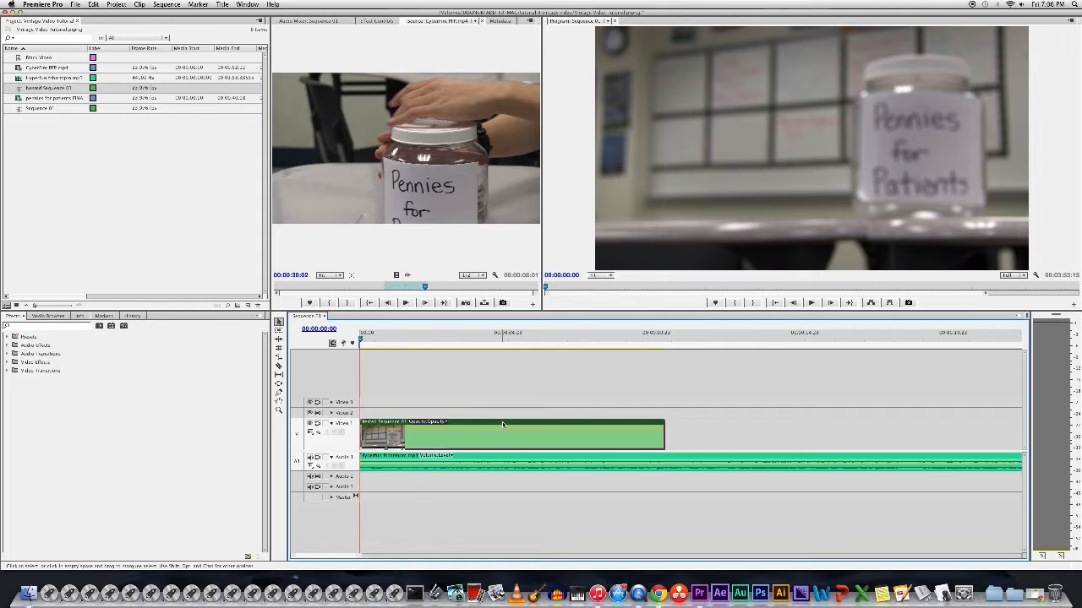
pyautogui.rightClick(491, 425)
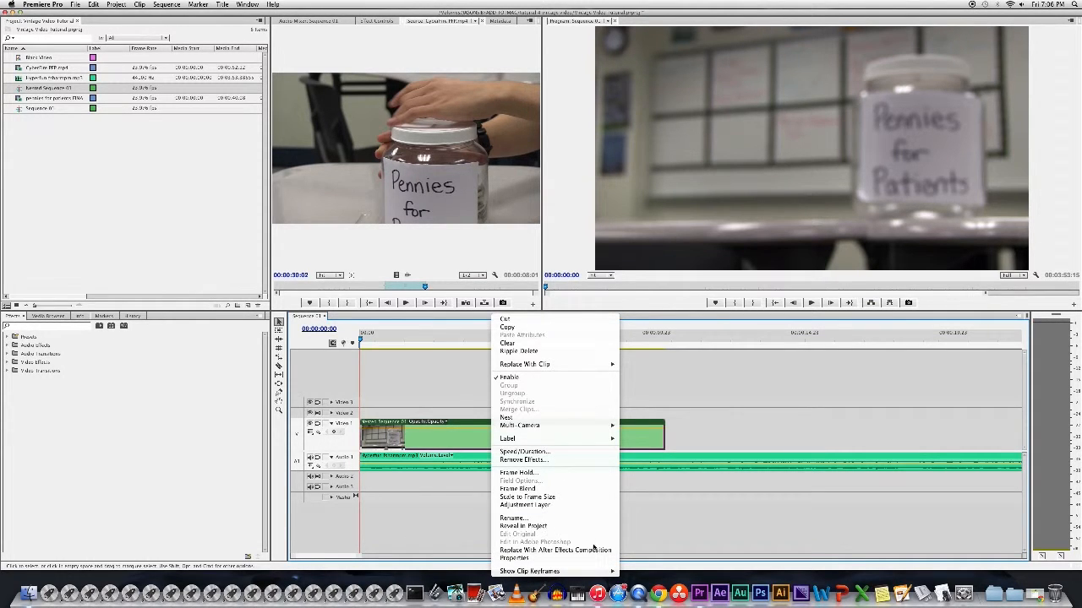
pyautogui.click(538, 550)
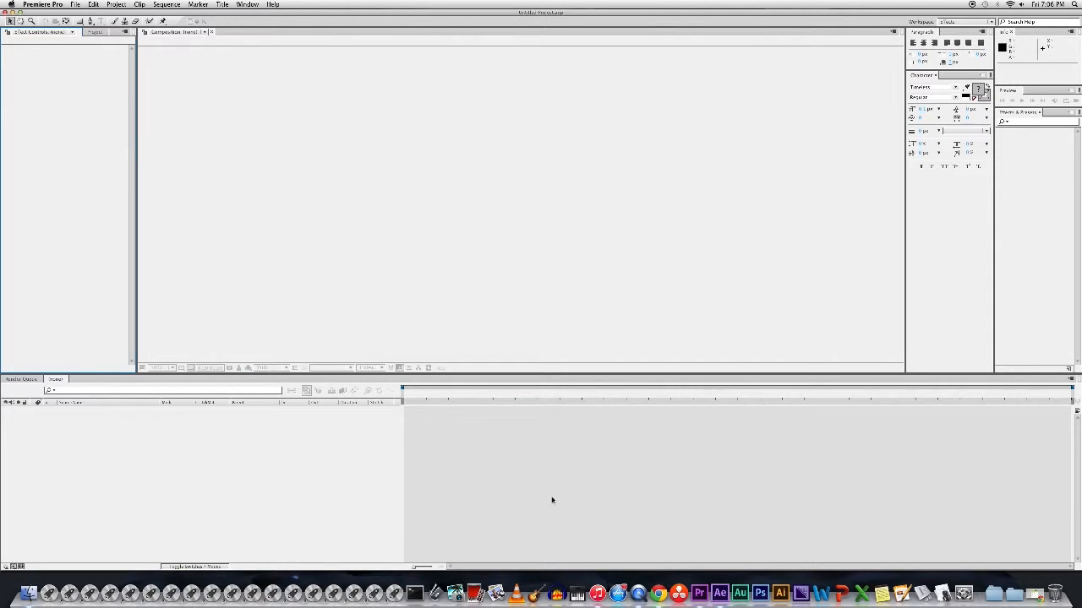
# - Save the After Effects project in the Documents folder as "add grain and other stuff"
pyautogui.press('super+s')
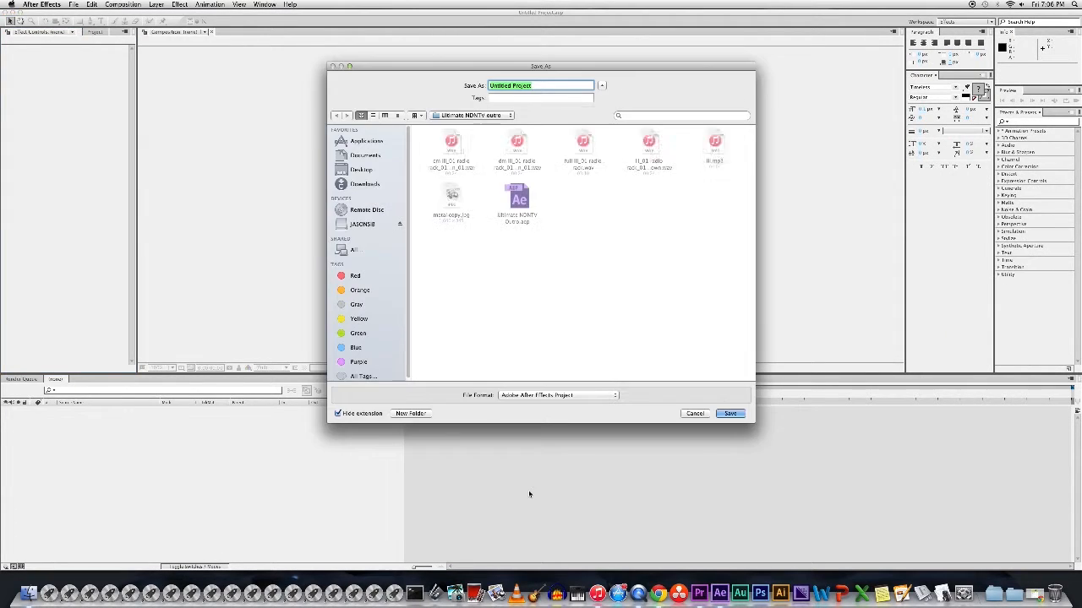
pyautogui.click(380, 158)
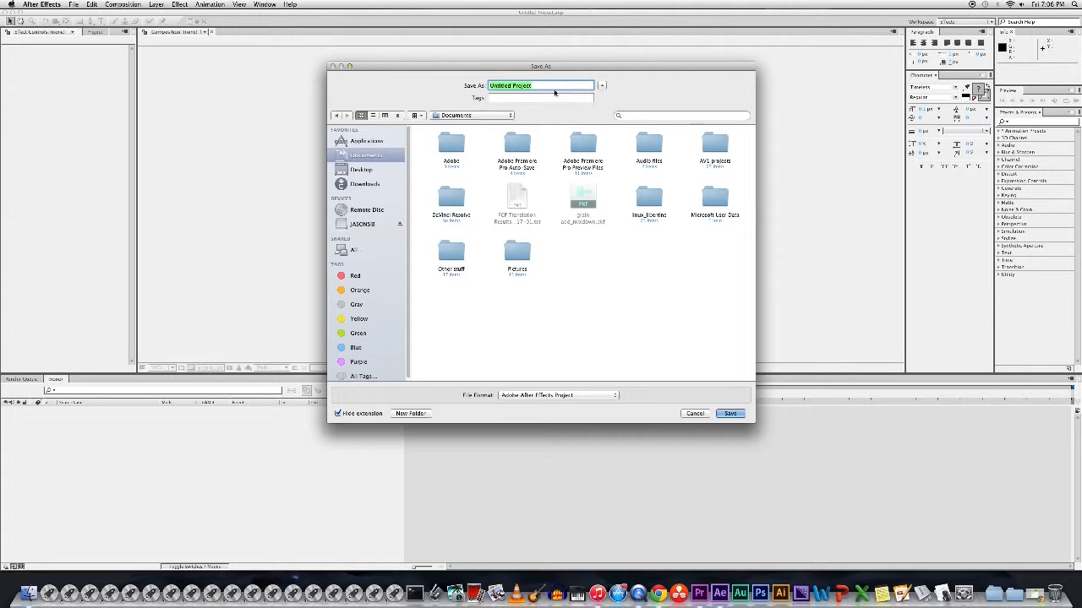
pyautogui.write('add grain and other stuff')
pyautogui.click(730, 414)
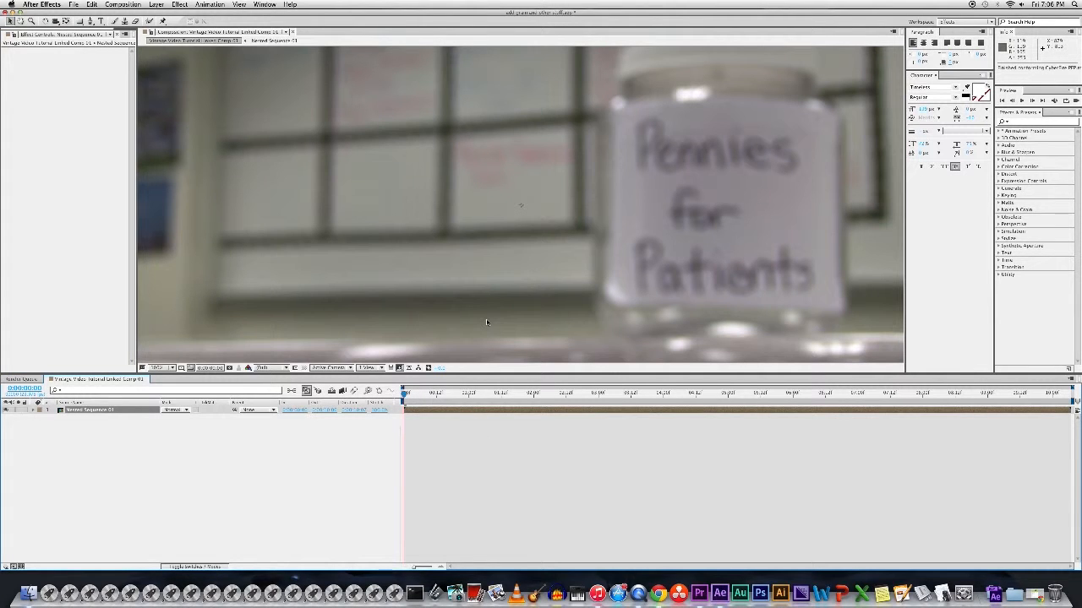
# - Find the Add Grain effect by searching for "add g" and apply it to the nested sequence layer
pyautogui.scroll(-1, 487, 322)
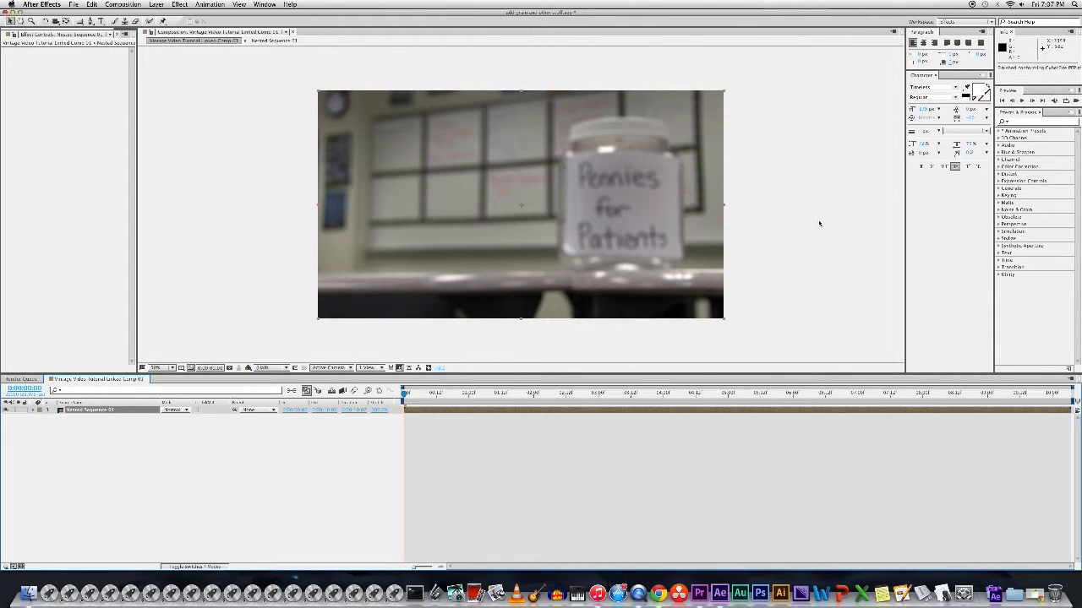
pyautogui.click(784, 240)
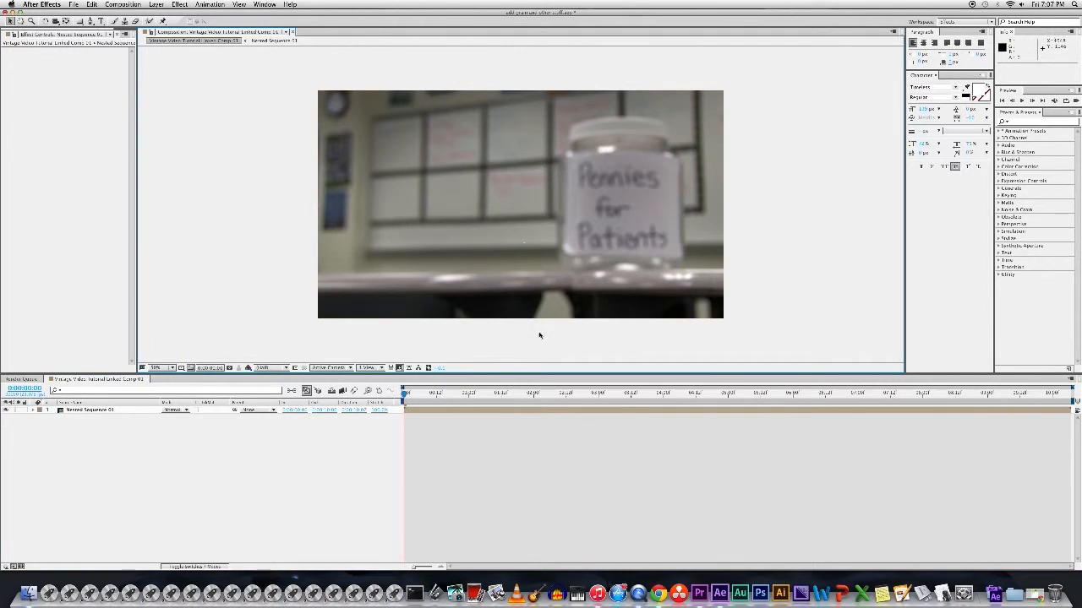
pyautogui.click(117, 414)
pyautogui.click(1029, 123)
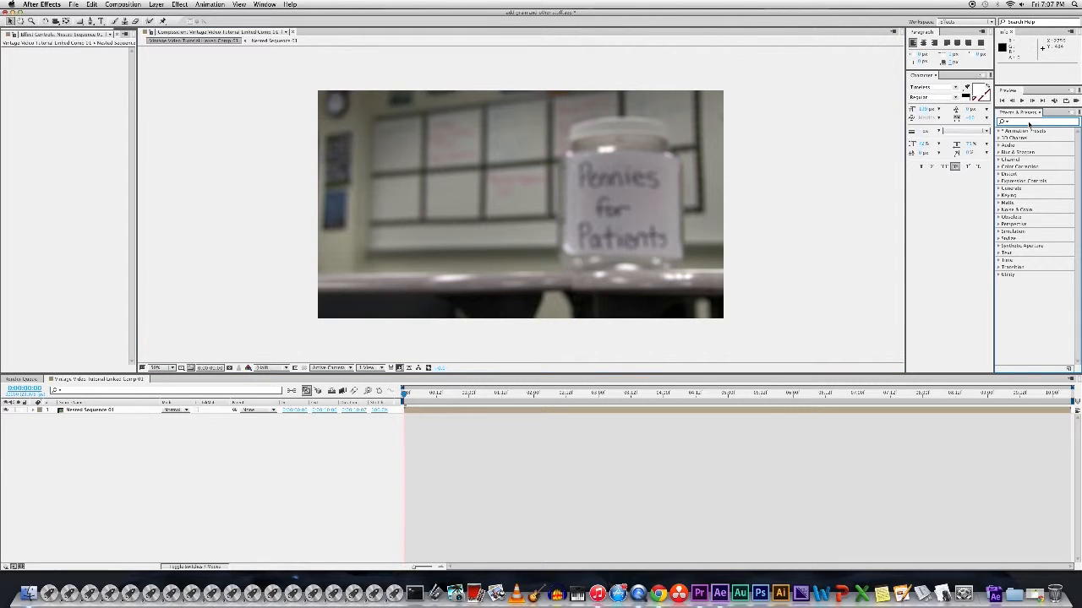
pyautogui.write('add g')
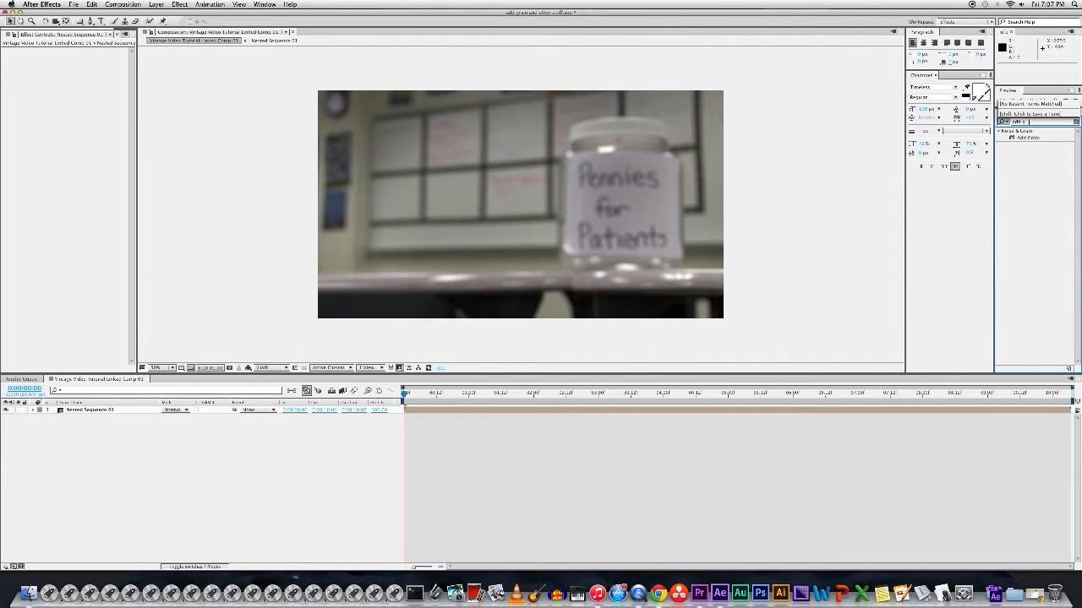
pyautogui.click(1039, 139)
pyautogui.moveTo(1014, 146); pyautogui.dragTo(520, 203)
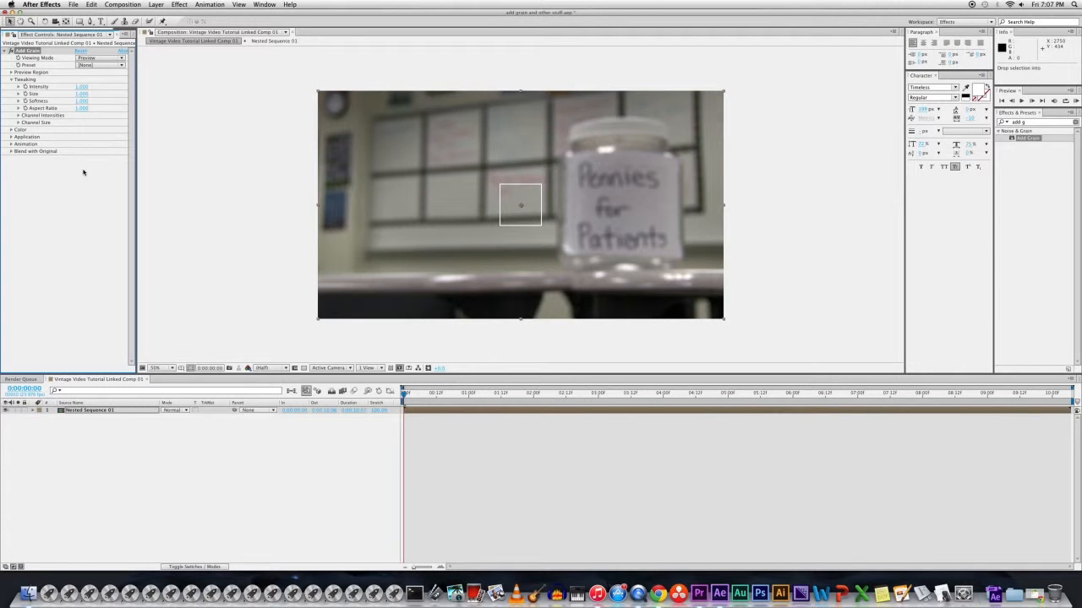
# - Set Add Grain's viewing mode to Final Output and look through its intensity, size and film stock preset options
pyautogui.click(114, 59)
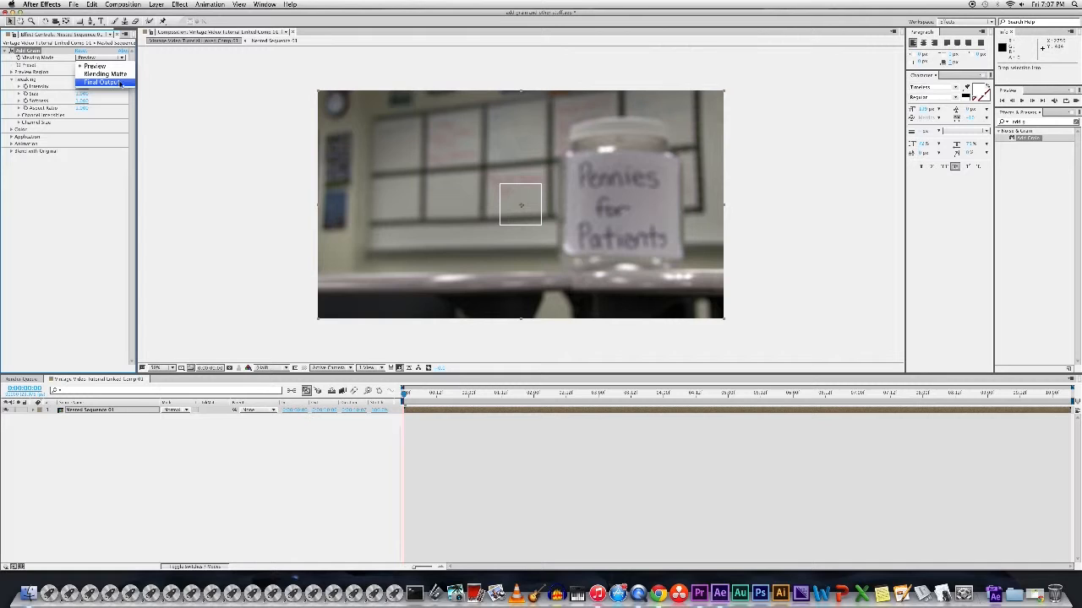
pyautogui.click(101, 82)
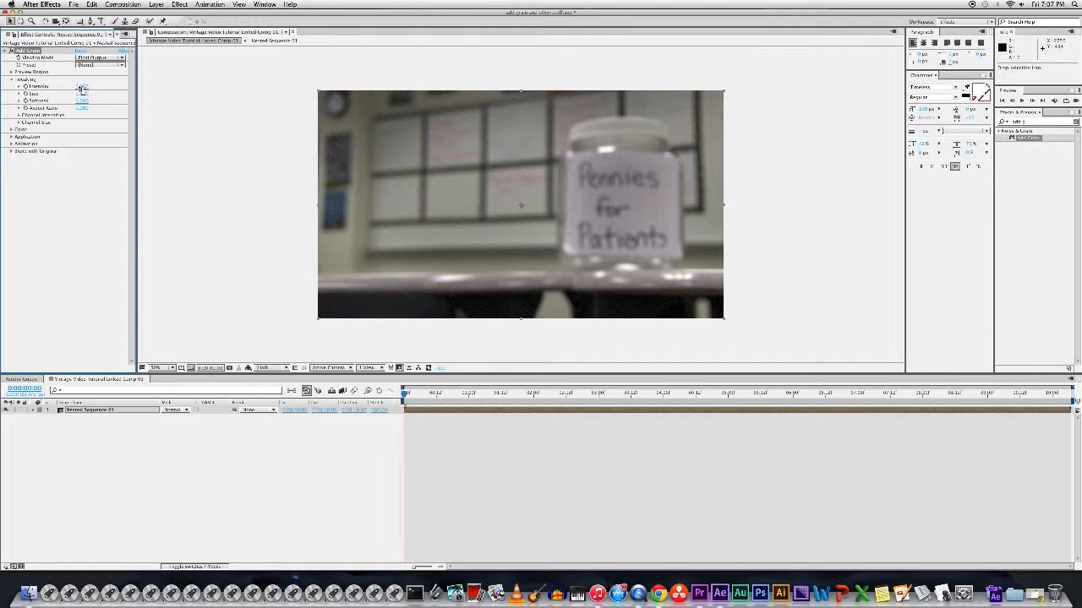
pyautogui.moveTo(82, 86)
pyautogui.mouseDown()
pyautogui.moveTo(157, 83)
pyautogui.moveTo(63, 80)
pyautogui.mouseUp()
pyautogui.moveTo(81, 94); pyautogui.dragTo(107, 94)
pyautogui.click(118, 65)
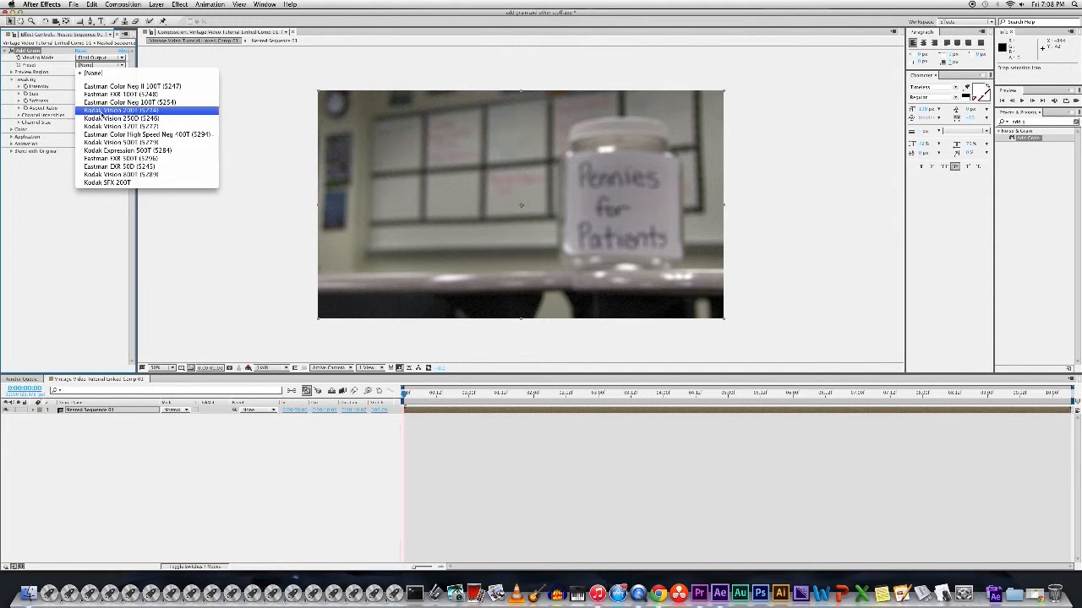
pyautogui.click(74, 214)
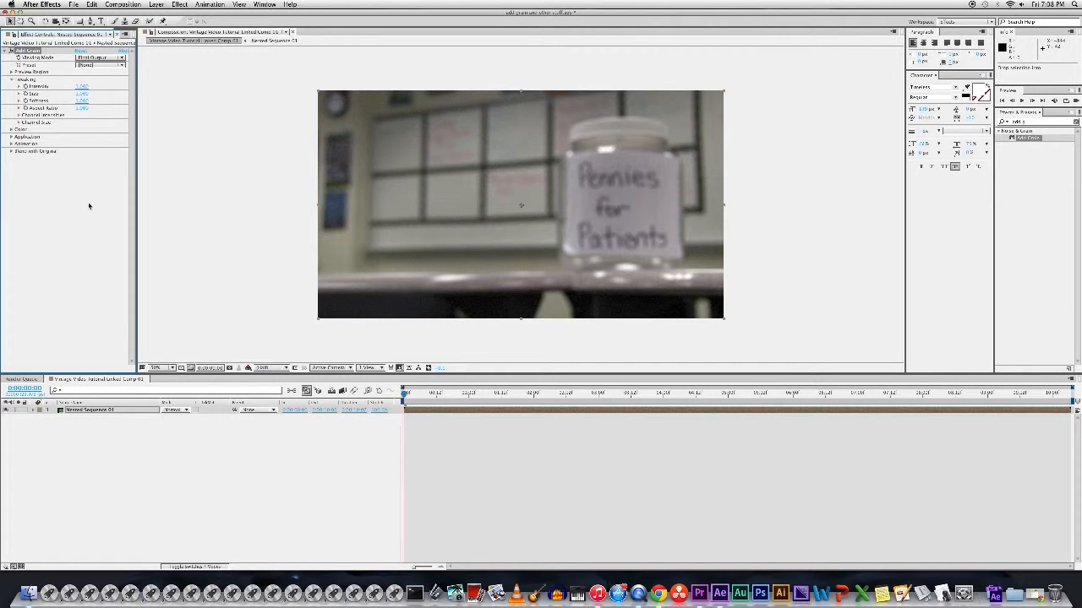
pyautogui.click(833, 206)
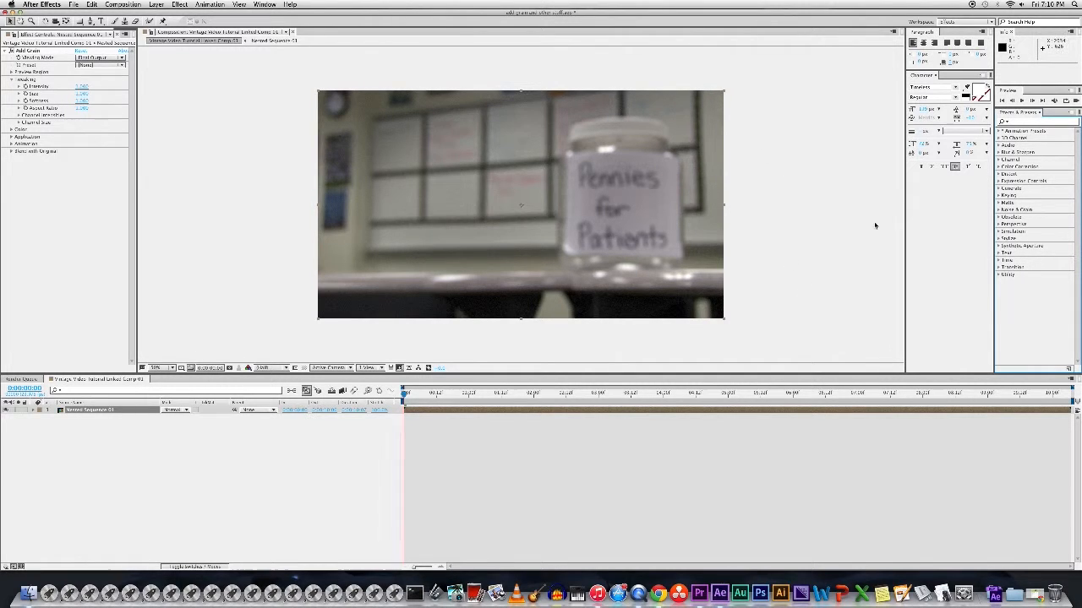
# - Search the effects for "black" and apply Black & White to the nested sequence layer
pyautogui.click(1038, 124)
pyautogui.write('black')
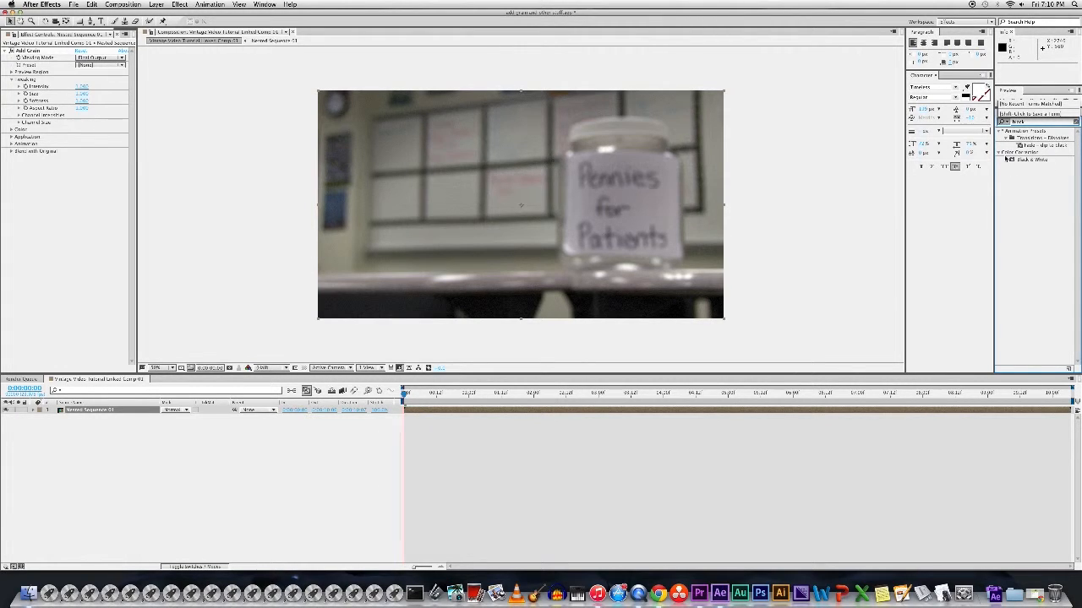
pyautogui.click(1050, 159)
pyautogui.moveTo(1043, 160); pyautogui.dragTo(67, 200)
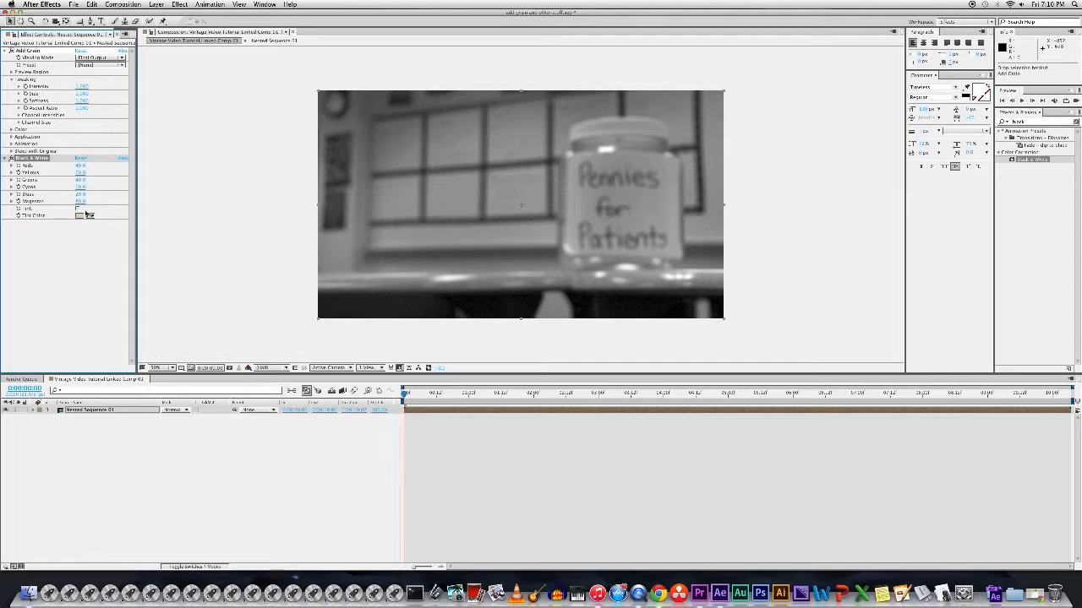
# - Undo a trial change to a Black & White colour value and delete that effect from the layer
pyautogui.moveTo(80, 169); pyautogui.dragTo(284, 170)
pyautogui.press('super+z')
pyautogui.press('Delete')
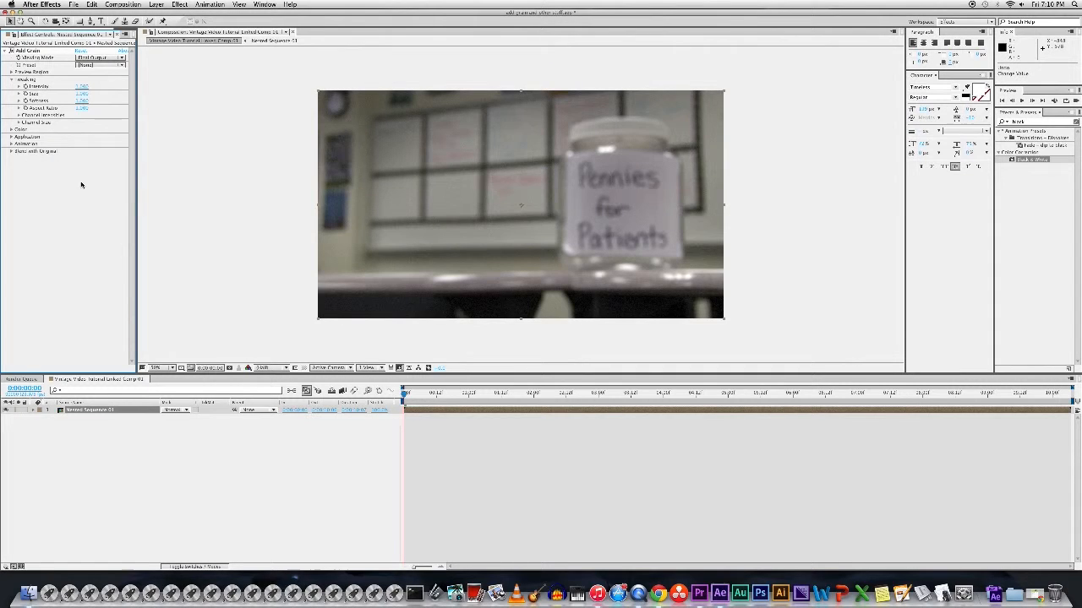
# - Search the effects for "equal" and apply Equalize to the nested sequence layer below Add Grain
pyautogui.click(1054, 122)
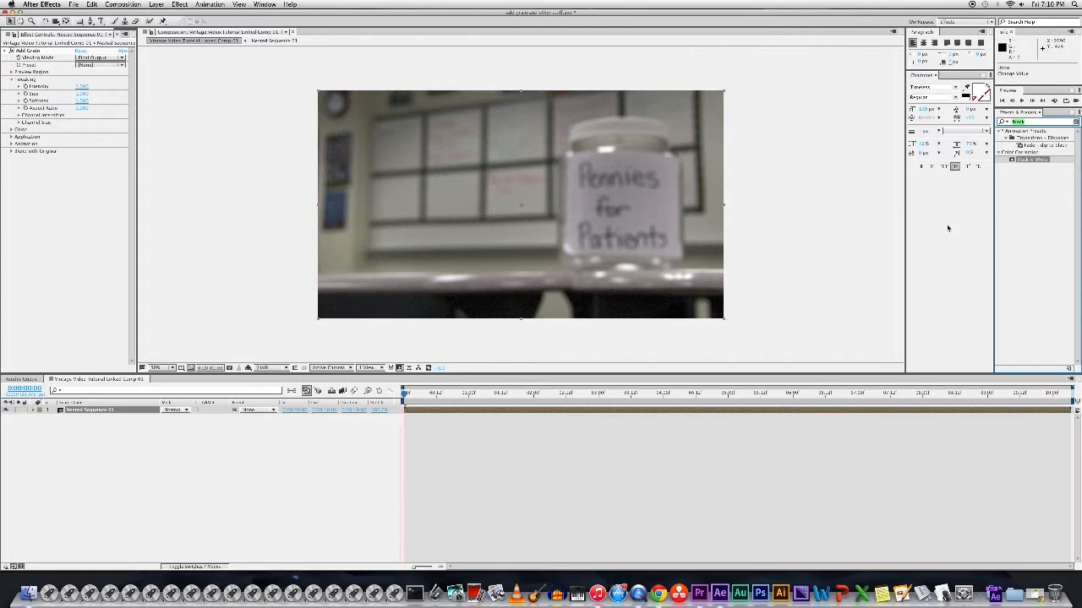
pyautogui.write('equal')
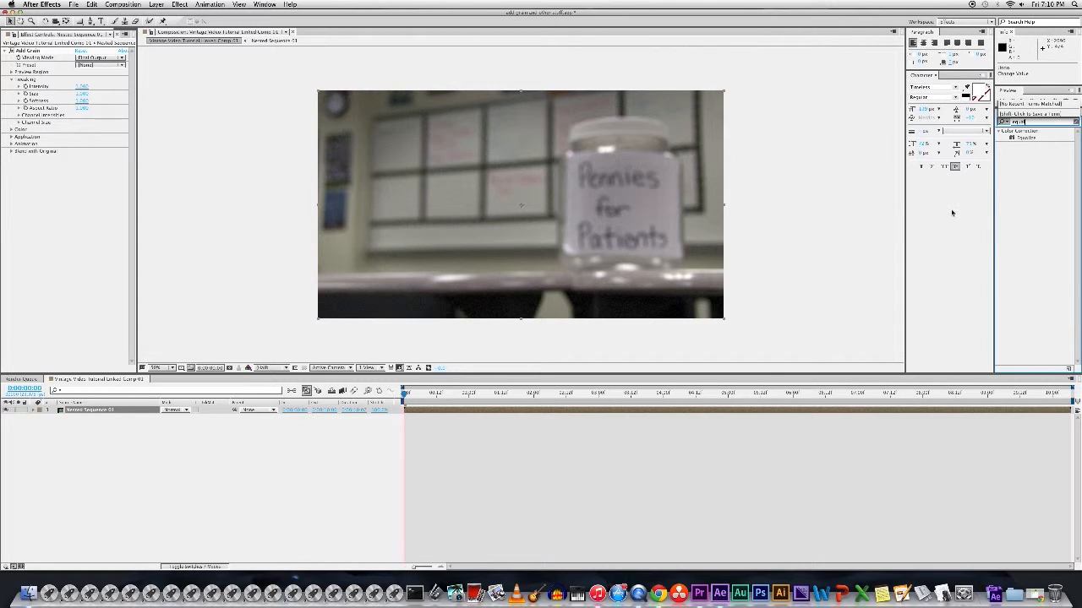
pyautogui.click(1037, 136)
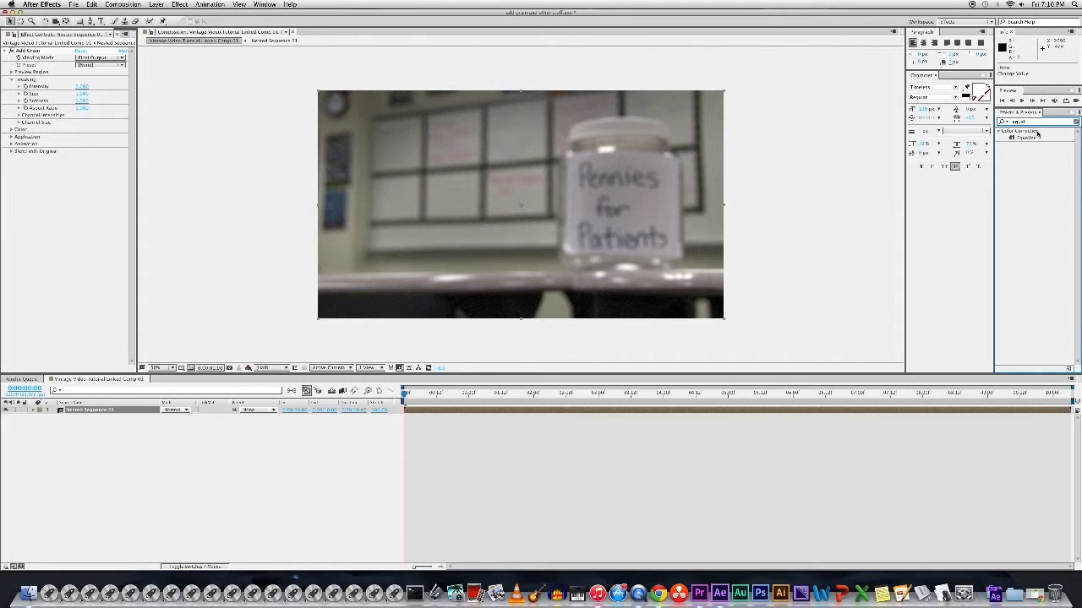
pyautogui.click(1010, 140)
pyautogui.moveTo(1010, 140); pyautogui.dragTo(57, 221)
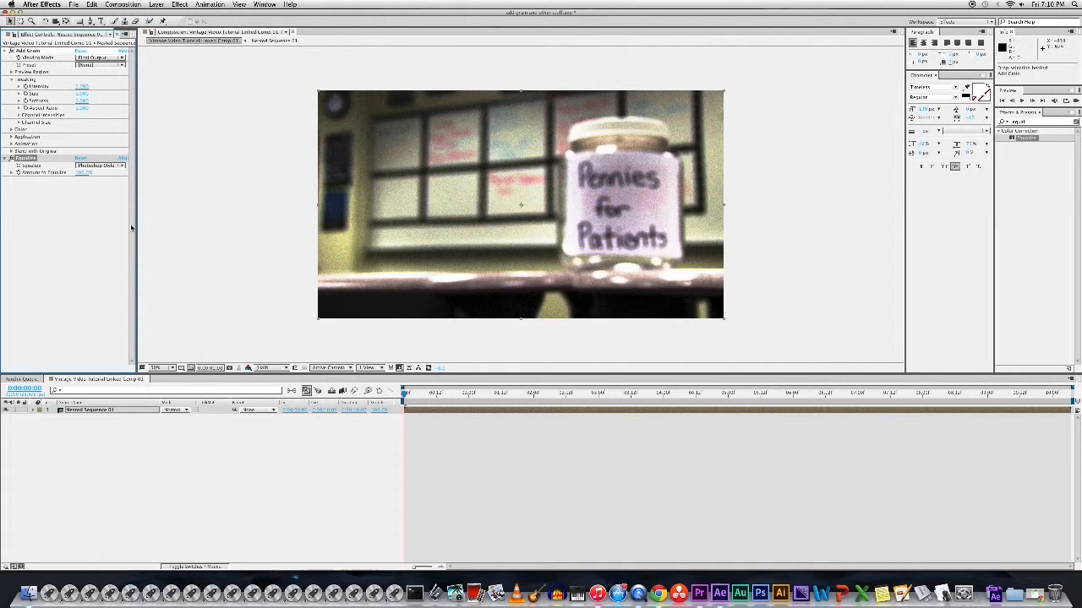
# - Try Equalize's Brightness mode on the nested sequence layer and delete the effect
pyautogui.click(93, 166)
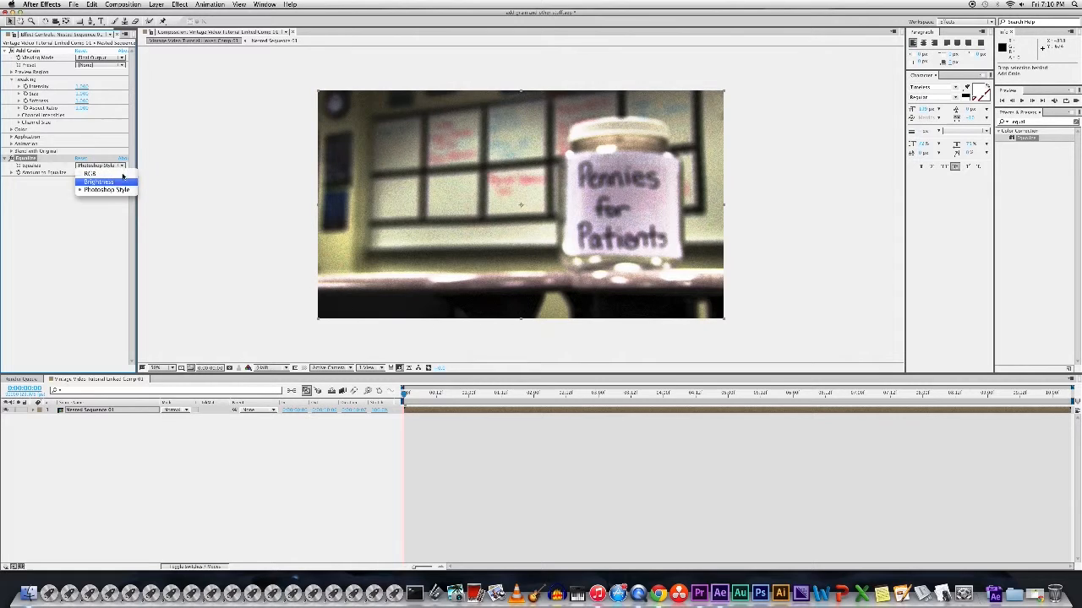
pyautogui.click(116, 181)
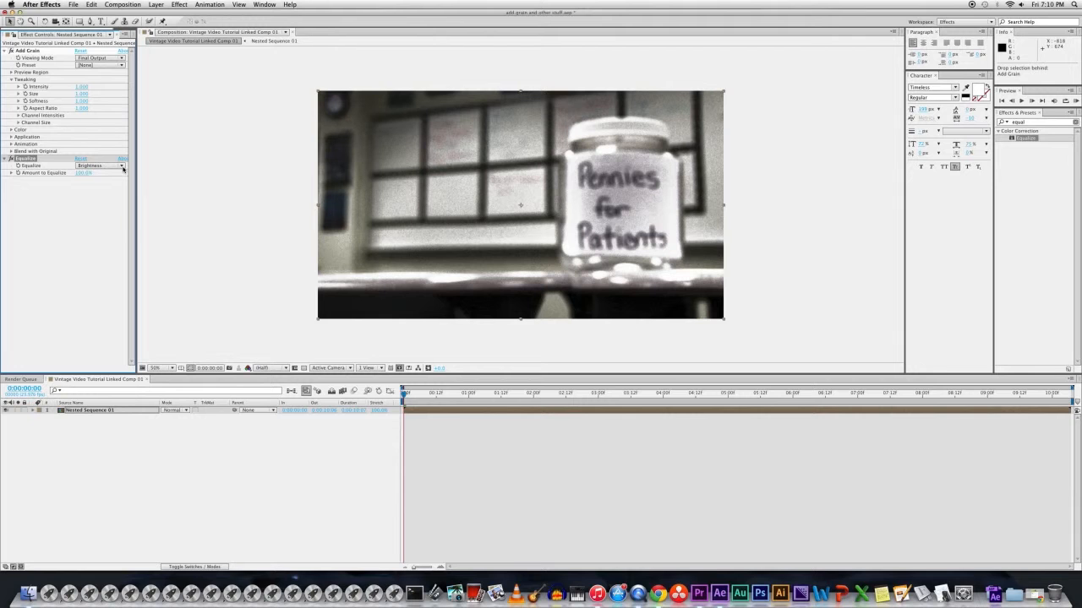
pyautogui.press('Delete')
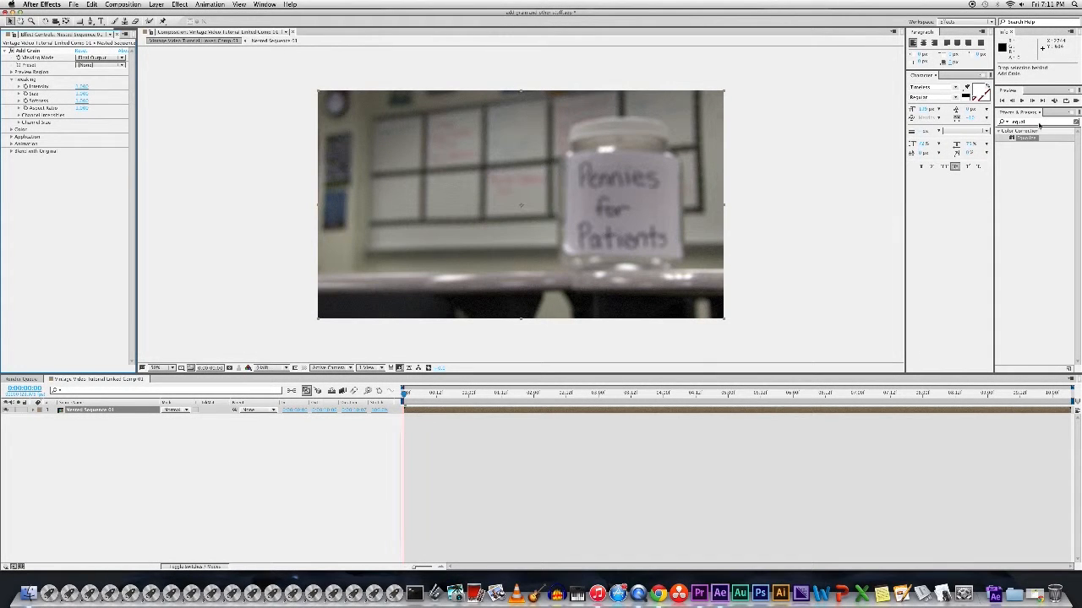
# - Clear the effects search, apply Channel Mixer from Color Correction to the nested sequence layer, and enable its Monochrome option
pyautogui.click(1076, 121)
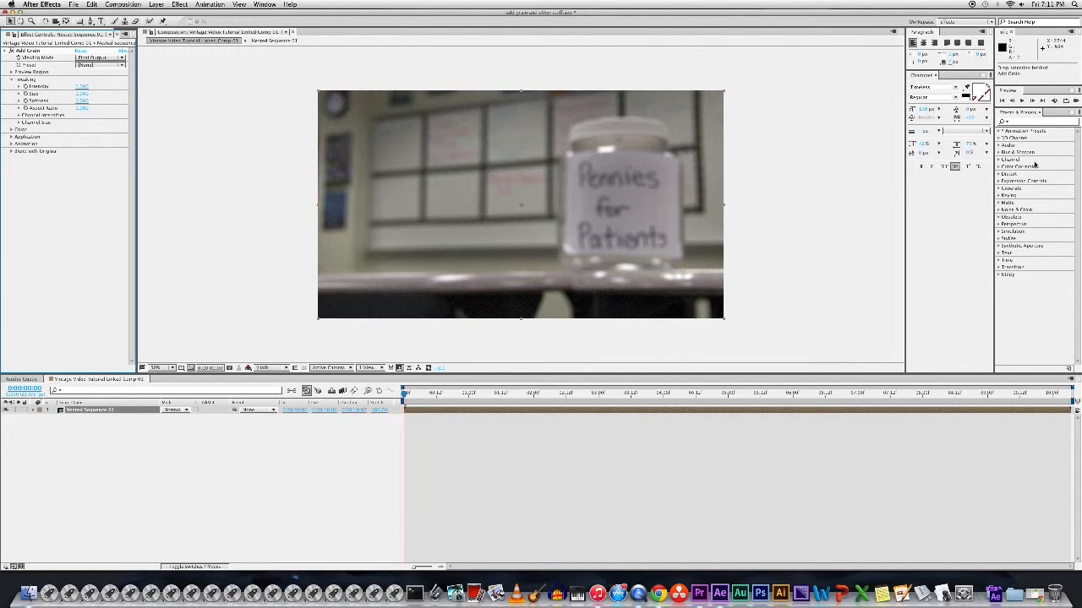
pyautogui.click(999, 167)
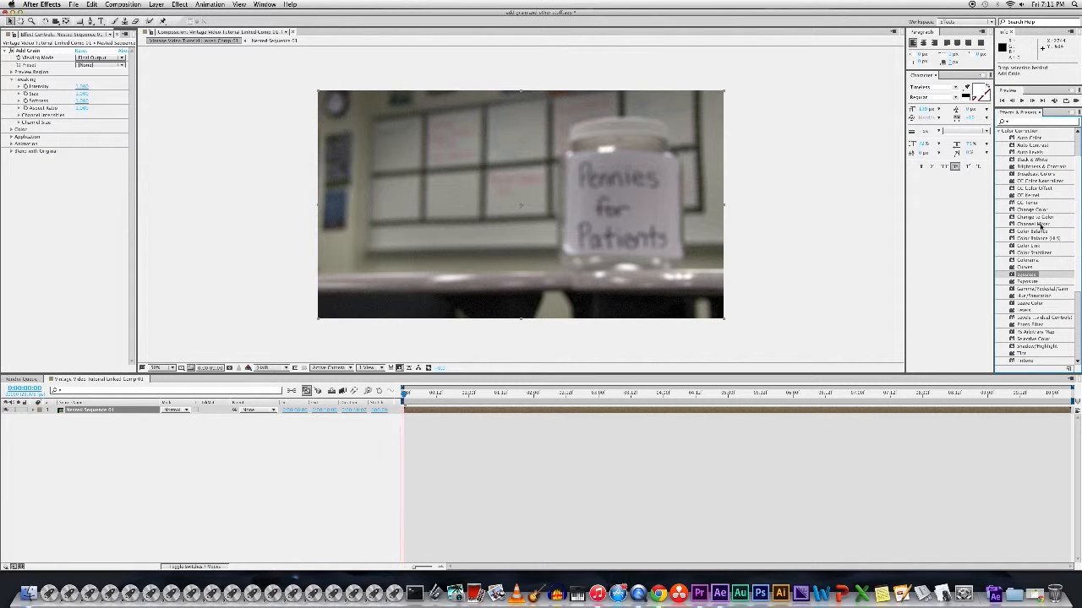
pyautogui.moveTo(1040, 224); pyautogui.dragTo(55, 228)
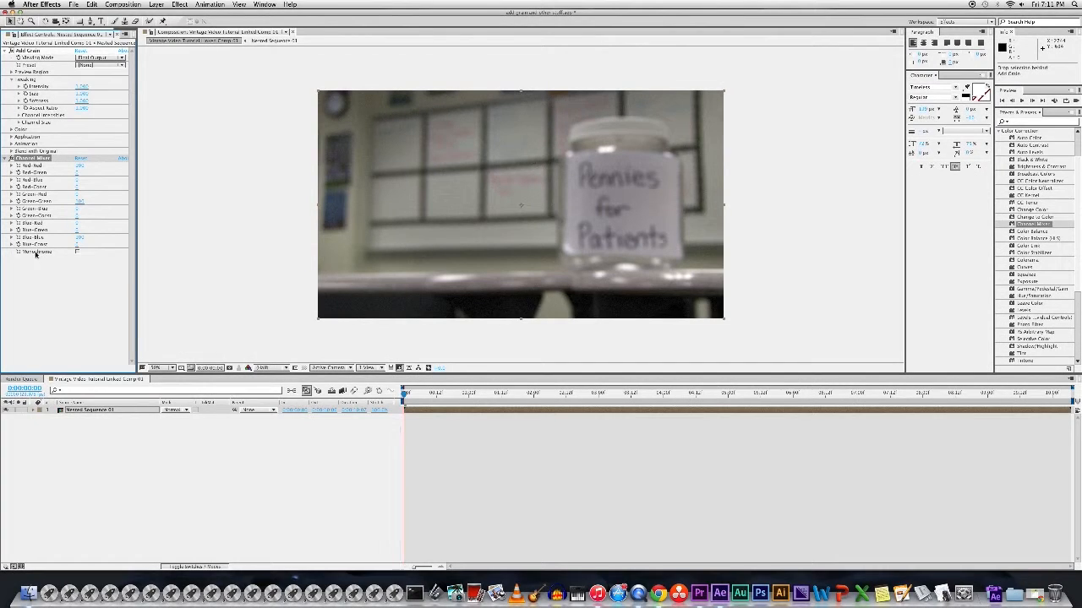
pyautogui.click(78, 252)
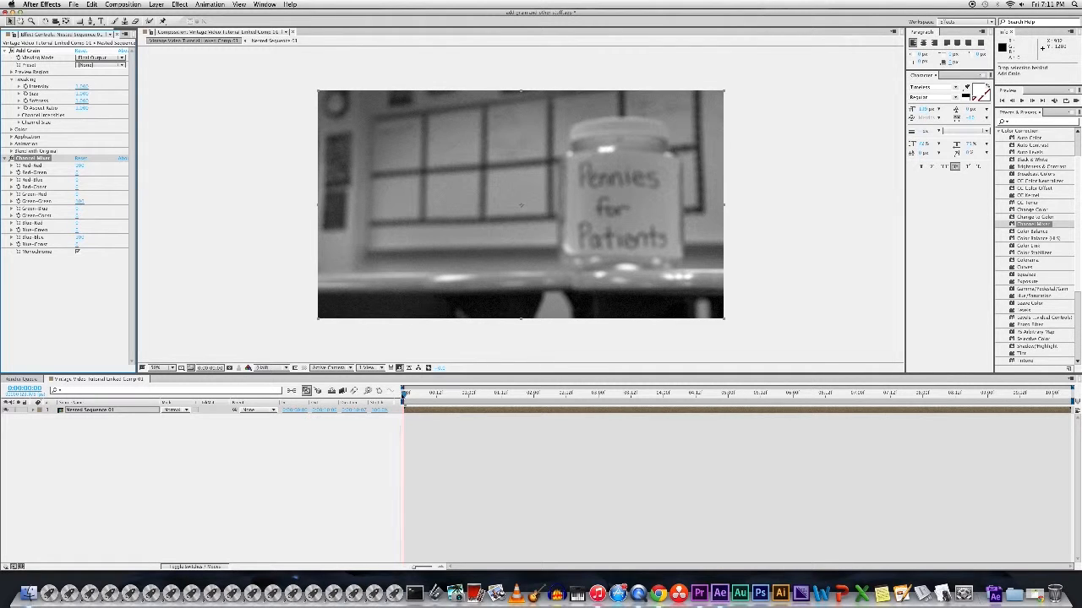
# - Check the monochrome footage at several points in time, ending at 0:00:00:23
pyautogui.click(487, 394)
pyautogui.moveTo(488, 393); pyautogui.dragTo(565, 403)
pyautogui.click(466, 394)
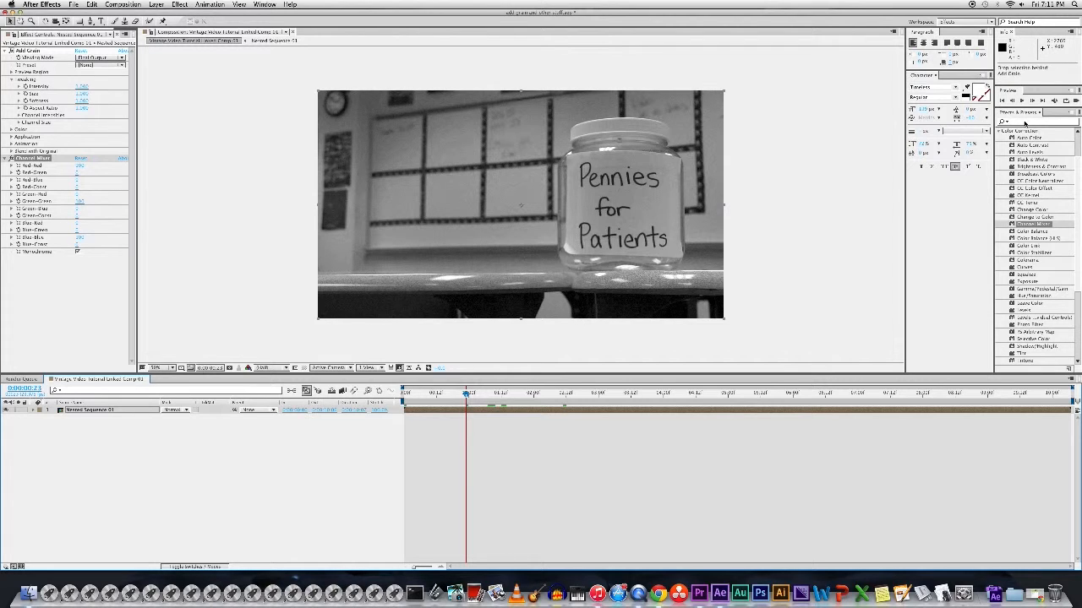
# - Search the effects for "poster", apply Posterize Time to the nested sequence layer, and set its frame rate to 18
pyautogui.click(1025, 124)
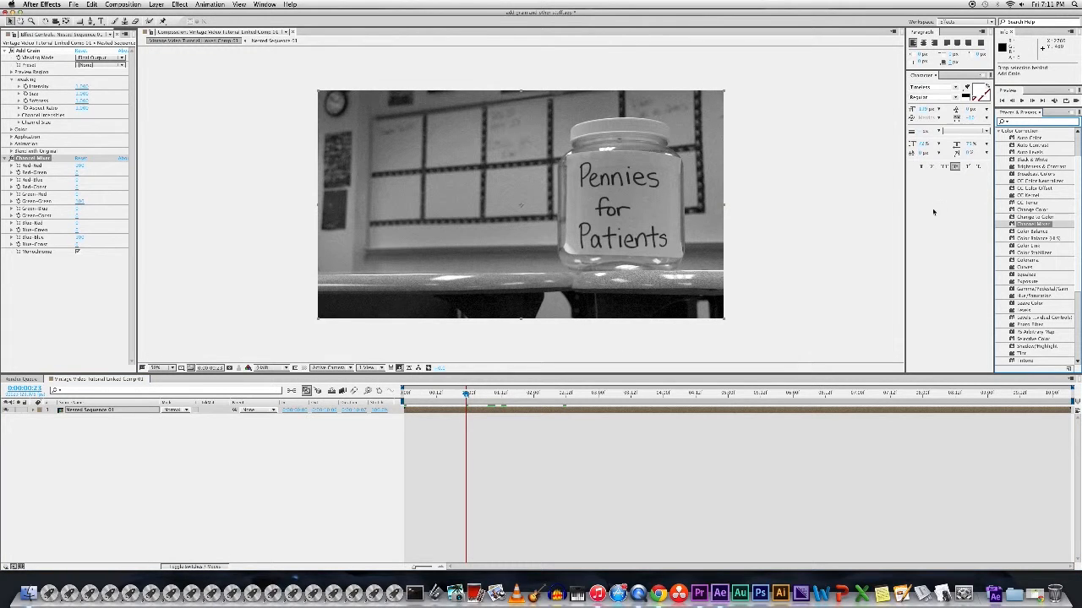
pyautogui.write('poster')
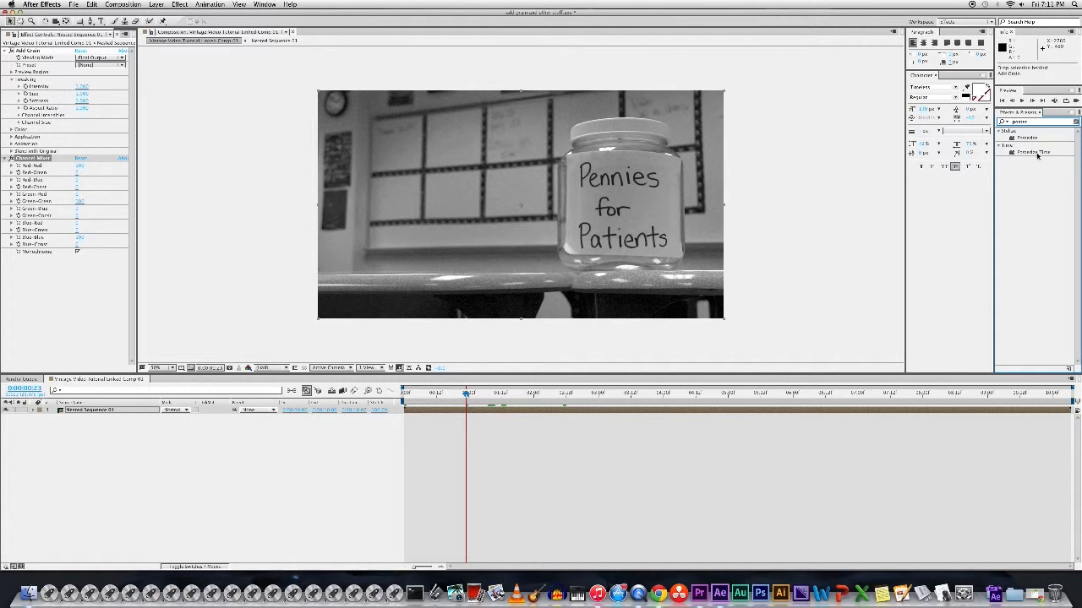
pyautogui.moveTo(1031, 155); pyautogui.dragTo(61, 293)
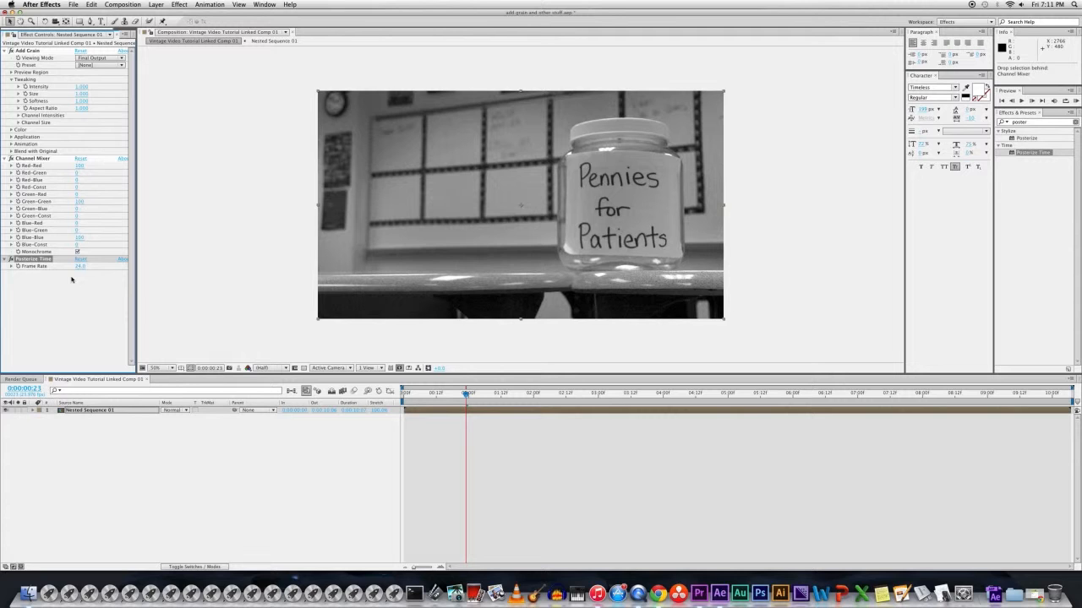
pyautogui.click(81, 266)
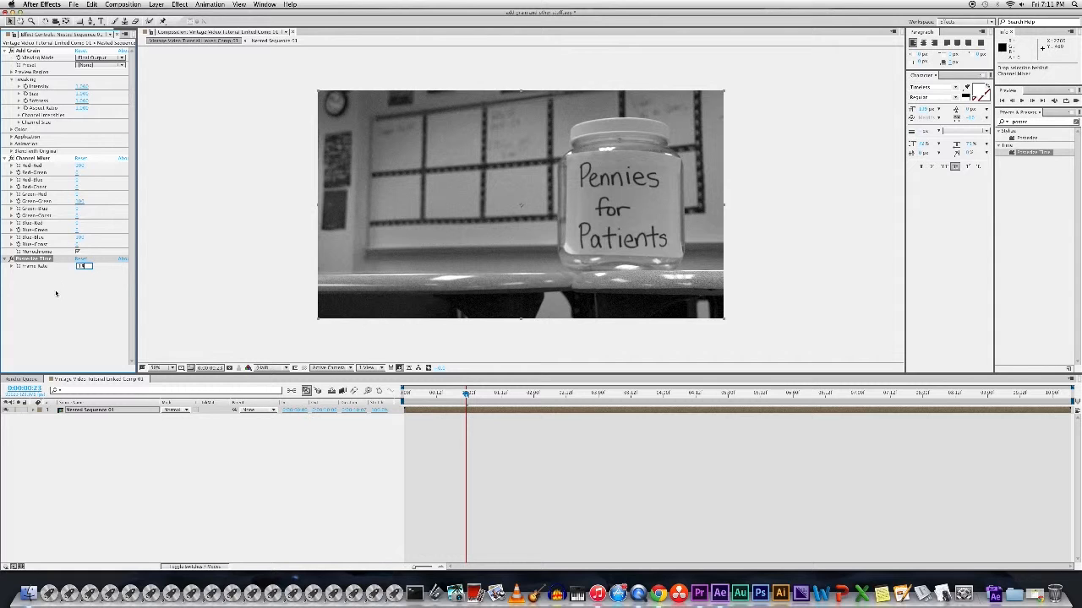
pyautogui.write('18')
pyautogui.press('Return')
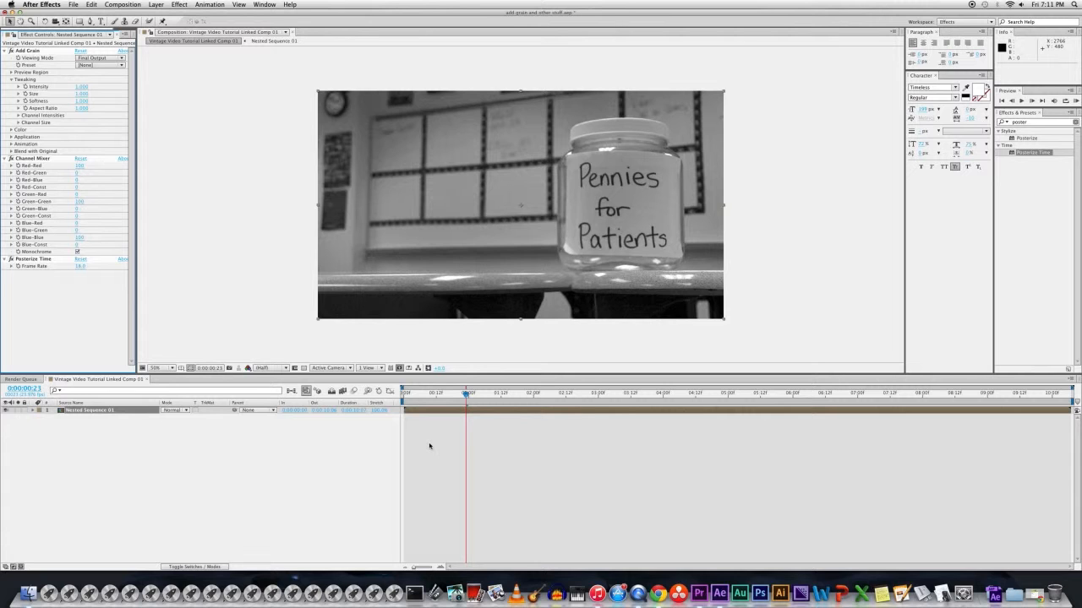
# - Return to the start of the composition and preview the footage with the reduced frame rate
pyautogui.click(442, 394)
pyautogui.moveTo(443, 394); pyautogui.dragTo(345, 403)
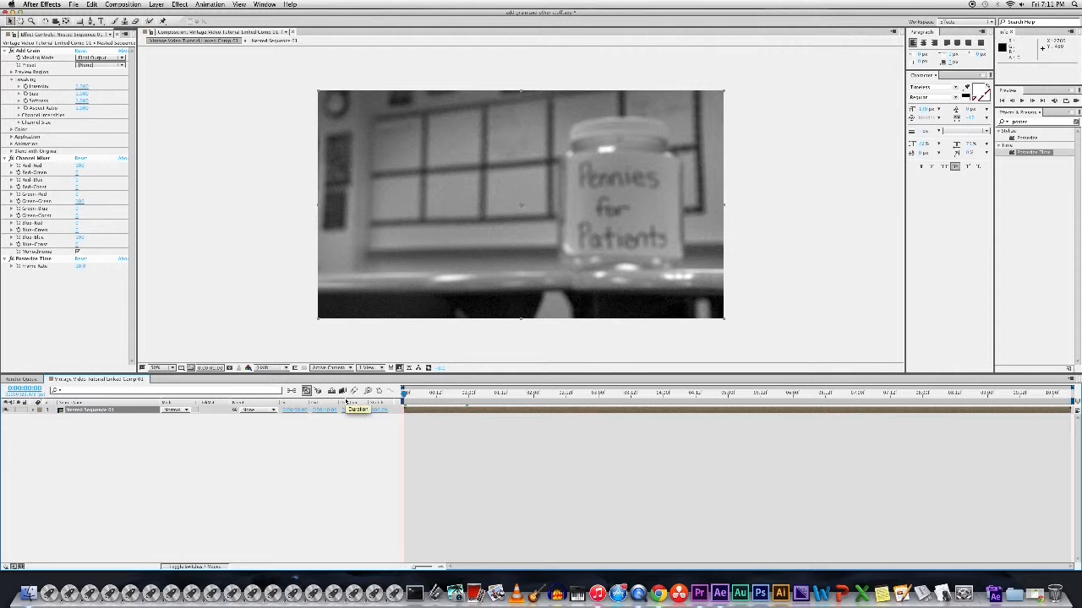
pyautogui.click(485, 461)
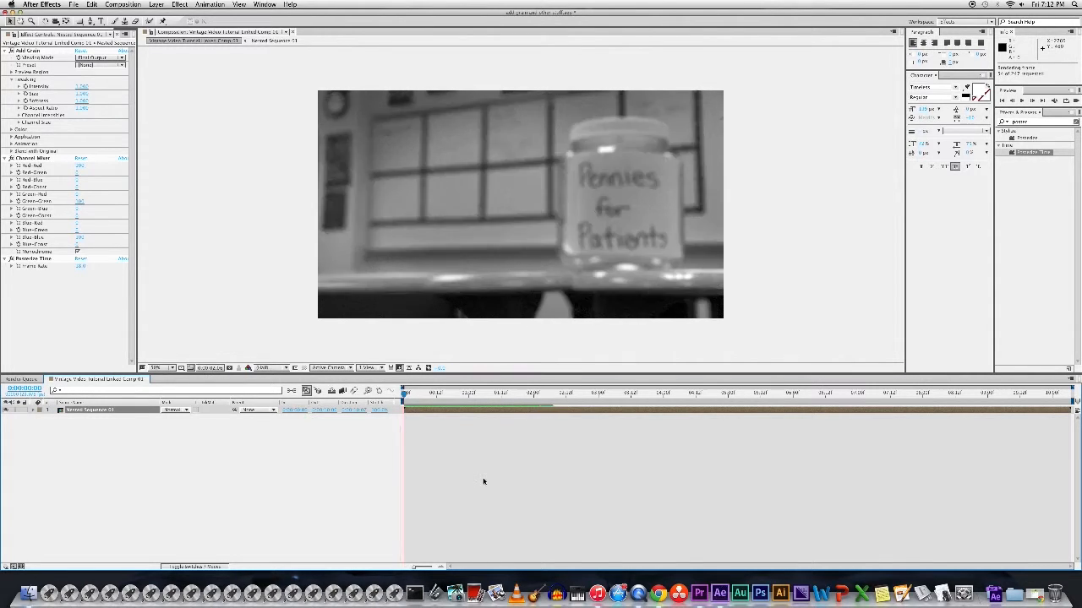
pyautogui.click(483, 481)
pyautogui.click(490, 477)
# - Move the work area start to about 4 seconds and preview the footage around that point
pyautogui.moveTo(421, 396); pyautogui.dragTo(498, 402)
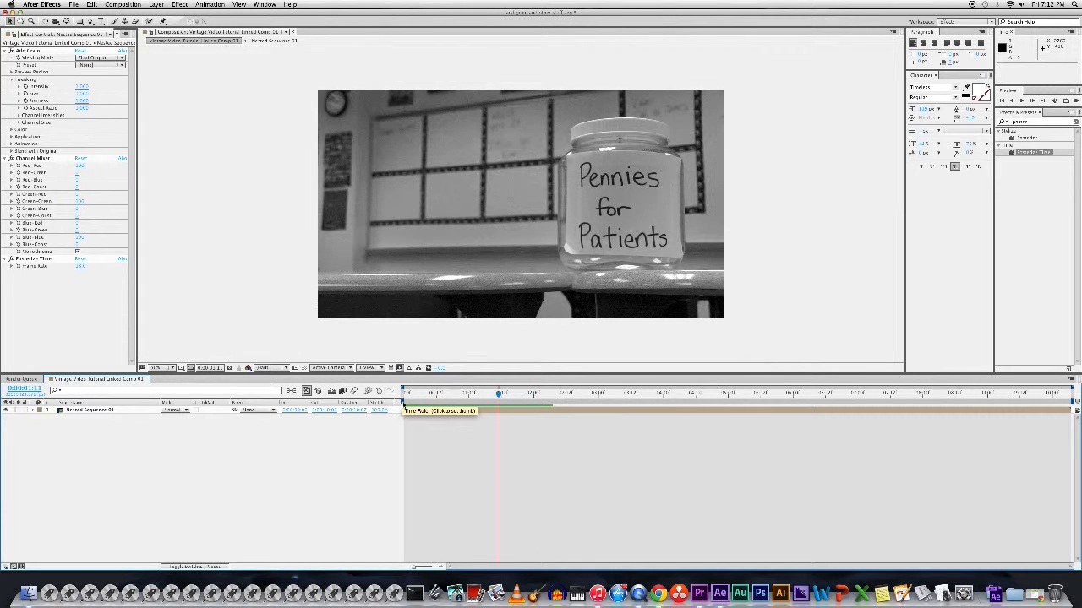
pyautogui.click(404, 404)
pyautogui.moveTo(404, 404); pyautogui.dragTo(656, 395)
pyautogui.press('space')
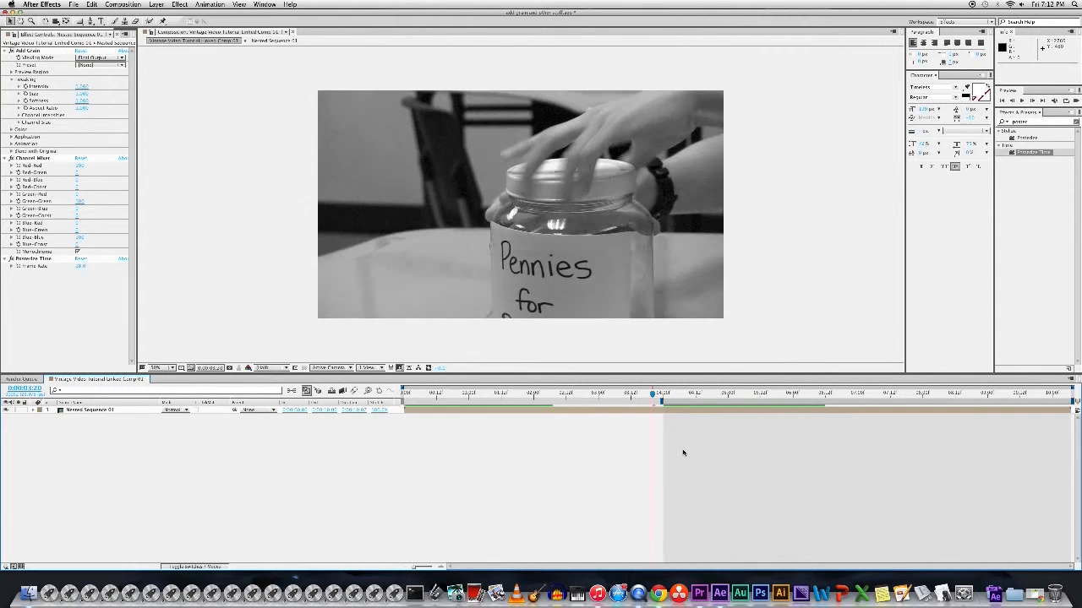
pyautogui.moveTo(674, 396)
pyautogui.mouseDown()
pyautogui.moveTo(732, 394)
pyautogui.moveTo(676, 394)
pyautogui.mouseUp()
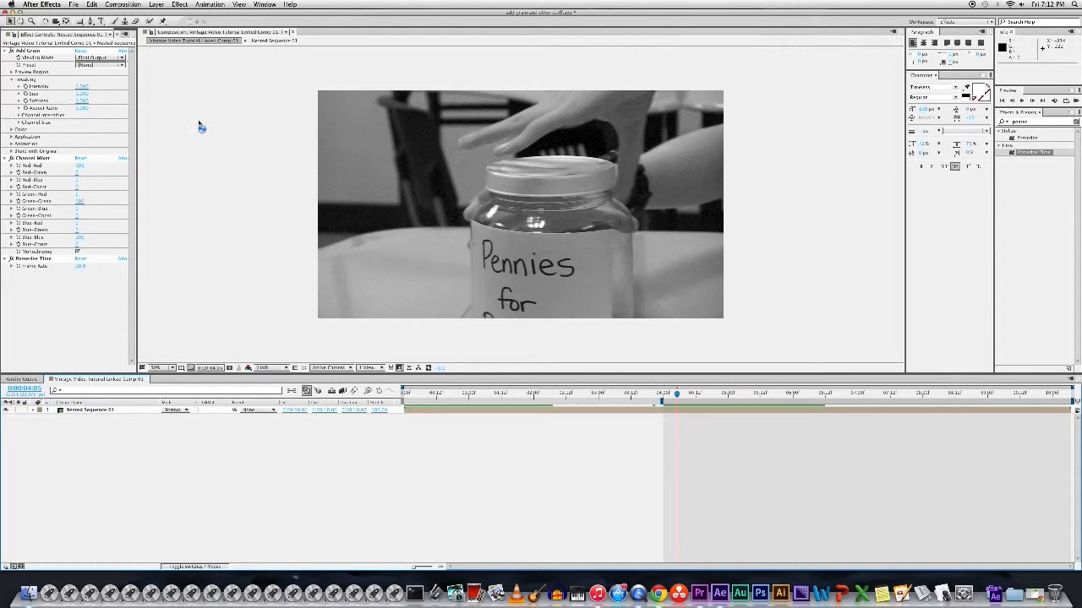
# - Save the After Effects project and switch to Premiere Pro
pyautogui.click(77, 5)
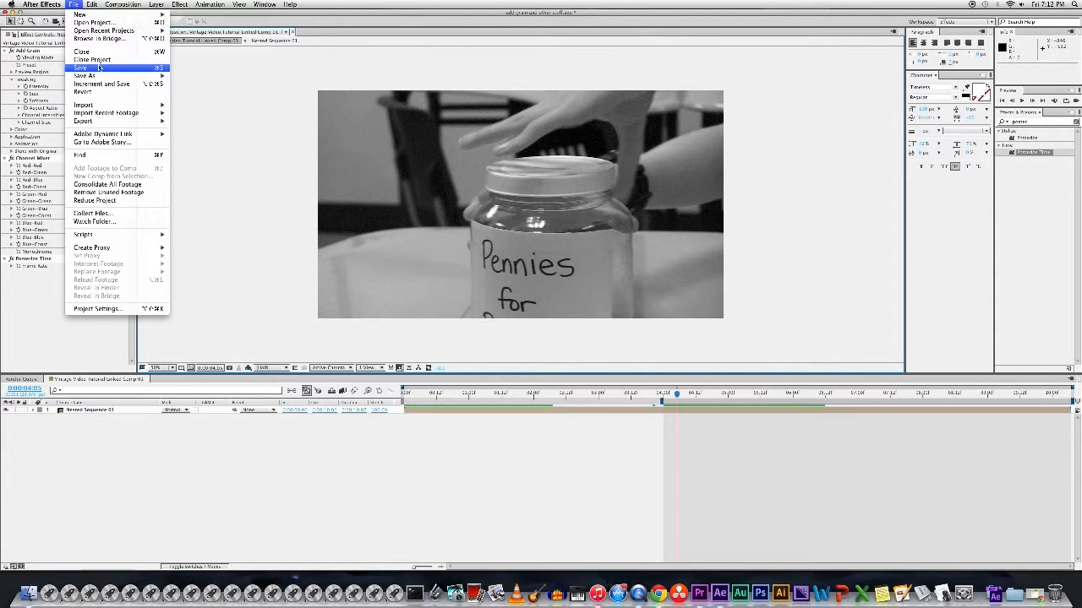
pyautogui.click(127, 68)
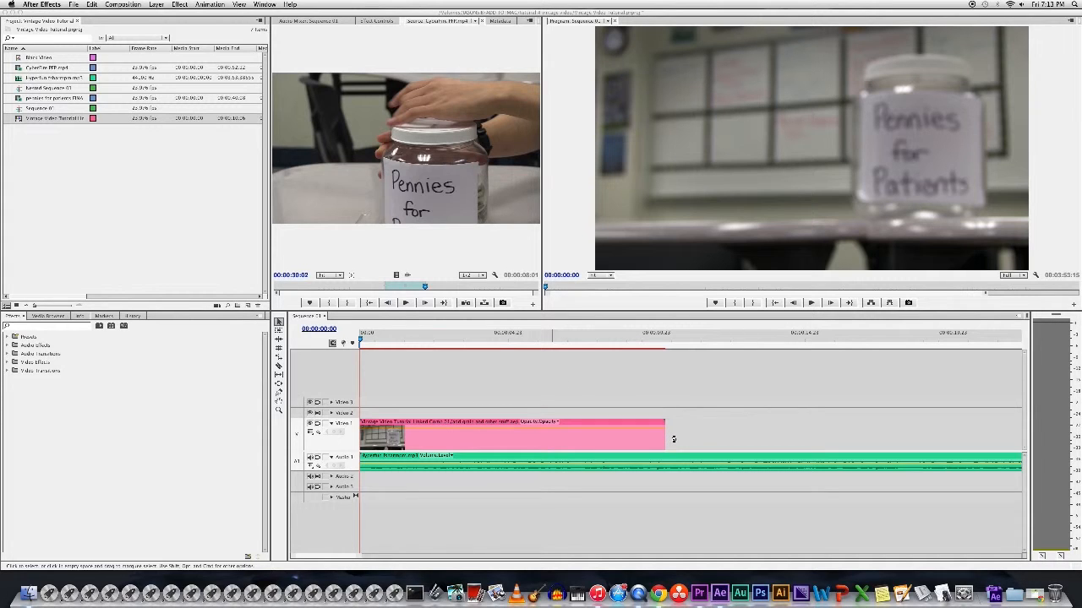
pyautogui.press('ctrl+super+Escape')
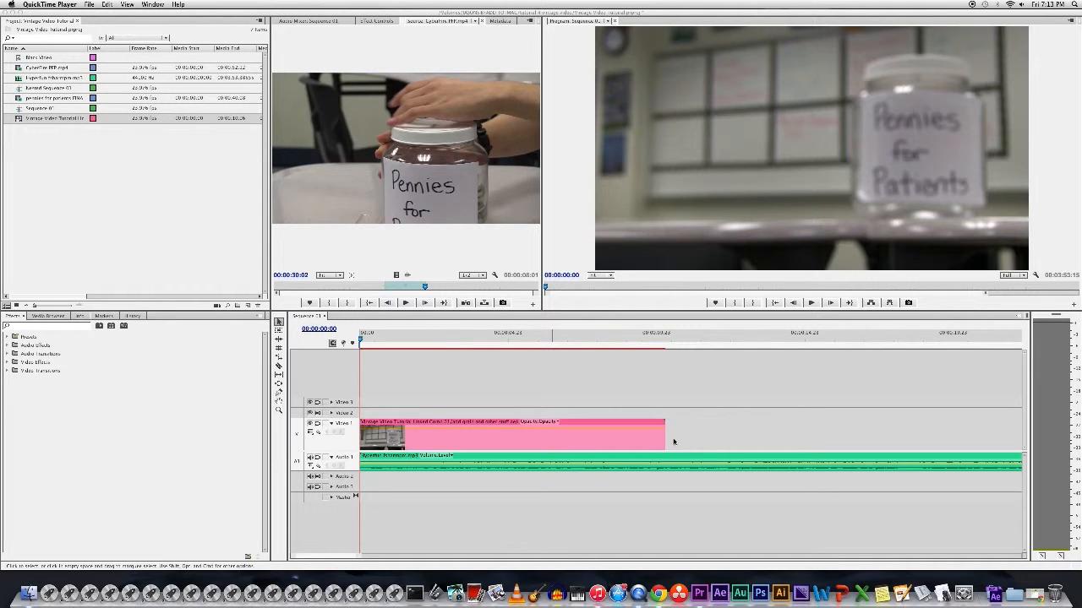
pyautogui.click(680, 453)
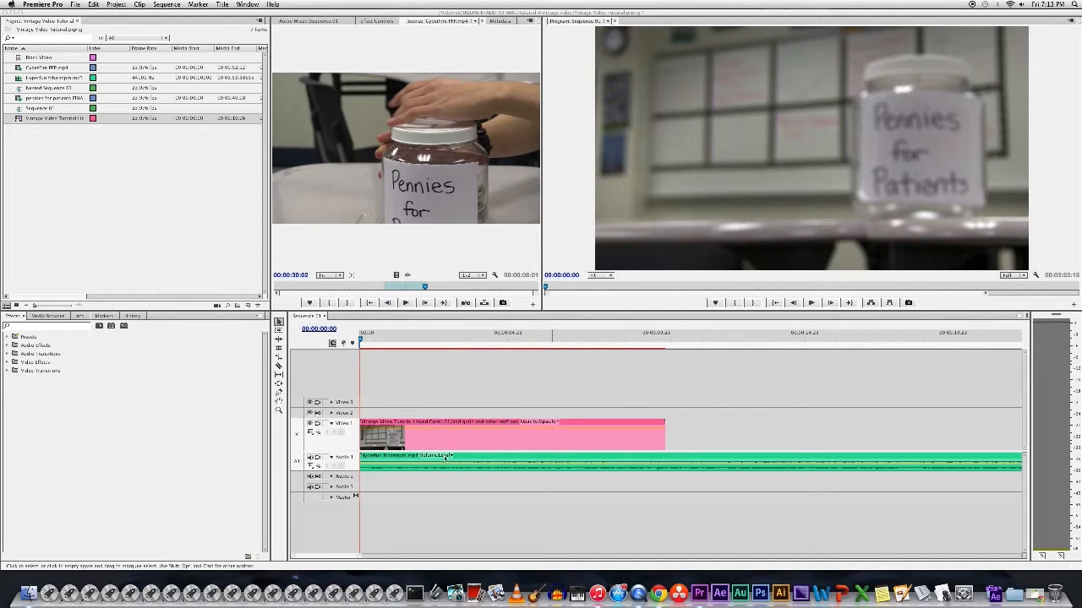
# - Play the first seconds of the sequence to hear the music clip, and return the playhead to the start
pyautogui.click(491, 459)
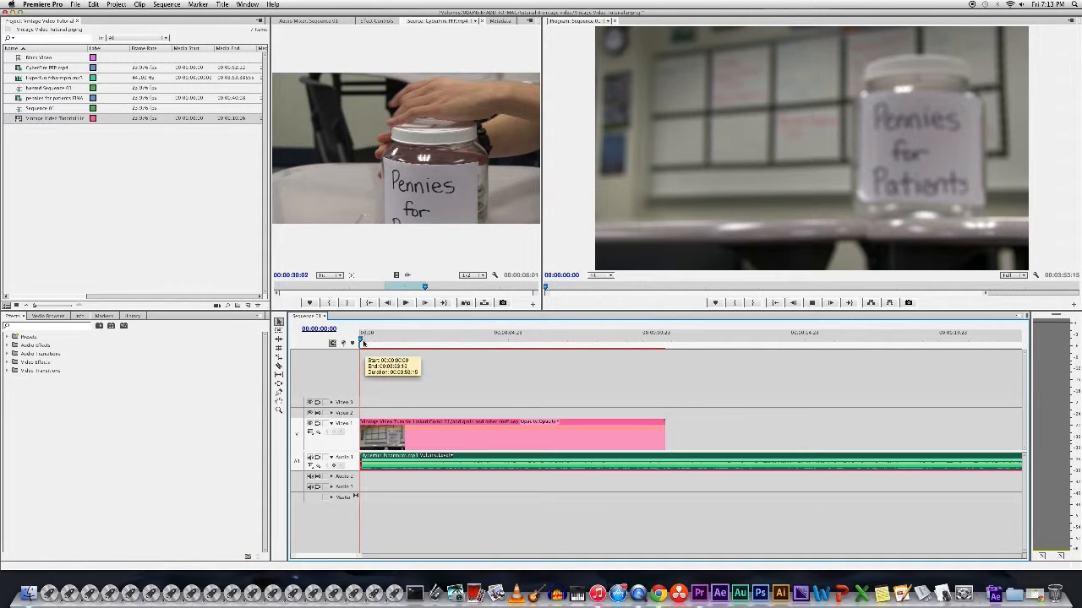
pyautogui.press('space')
pyautogui.press('space')
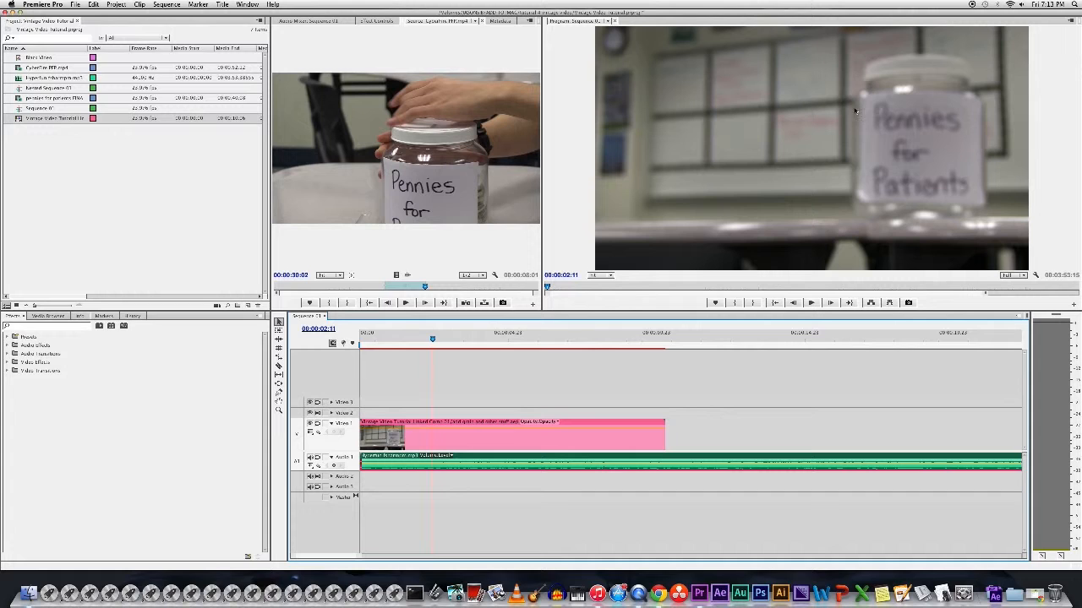
pyautogui.moveTo(431, 338); pyautogui.dragTo(374, 343)
pyautogui.click(391, 363)
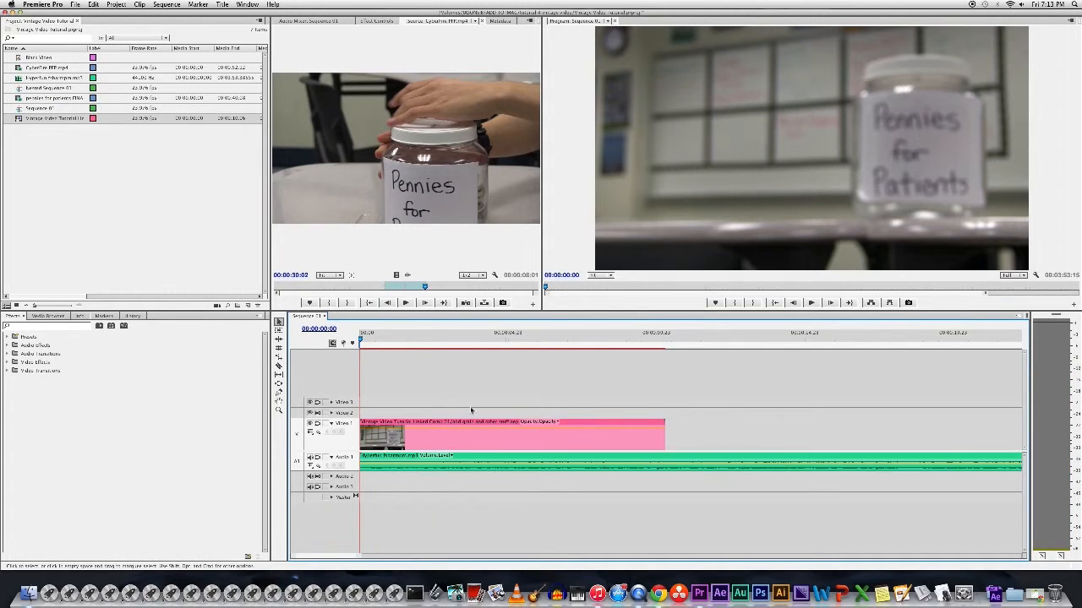
# - Open the music clip on the first audio track for editing in Adobe Audition
pyautogui.click(544, 458)
pyautogui.click(706, 424)
pyautogui.click(677, 458)
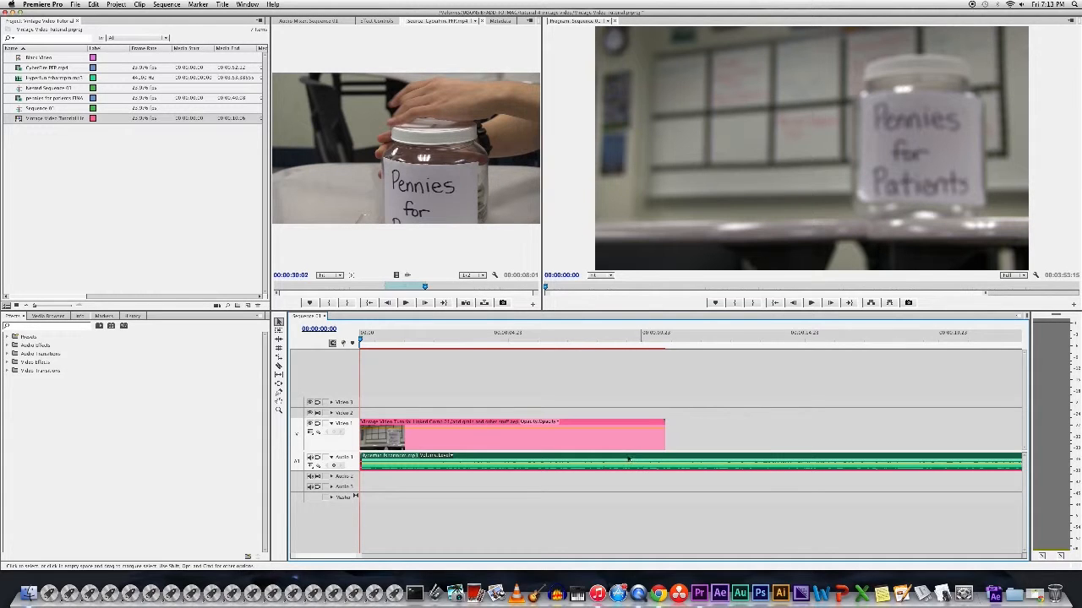
pyautogui.rightClick(633, 459)
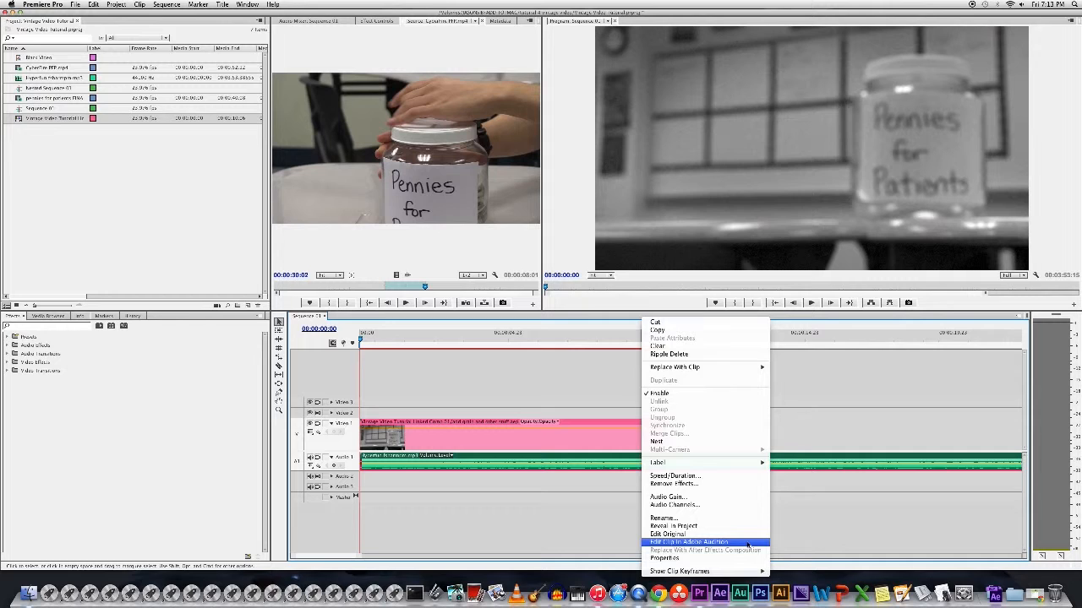
pyautogui.click(747, 544)
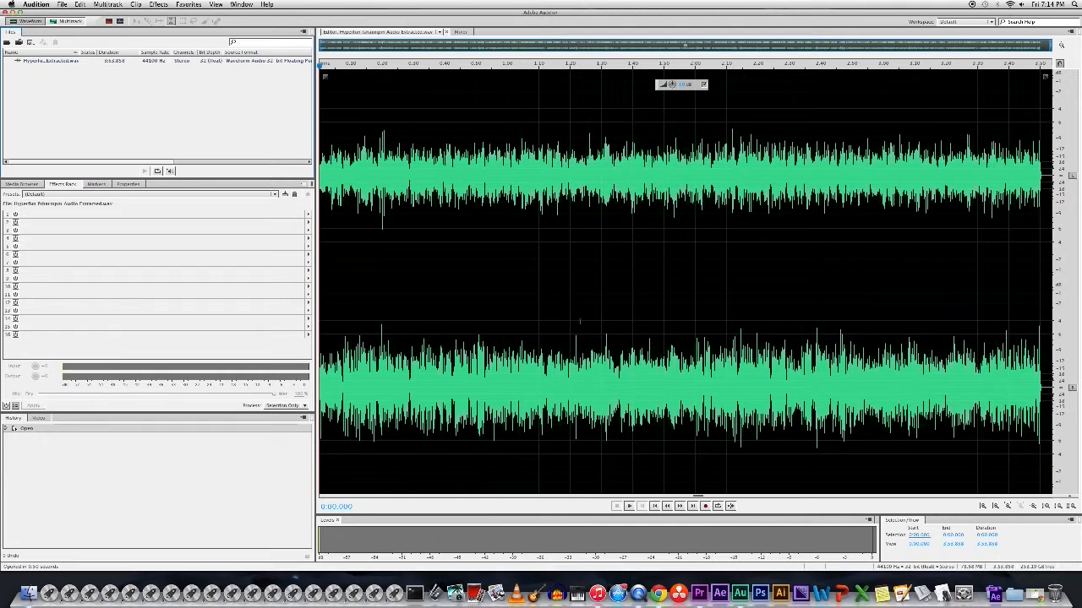
# - Load the AM Radio preset into the effects rack, playing the start of the music before and after it
pyautogui.press('space')
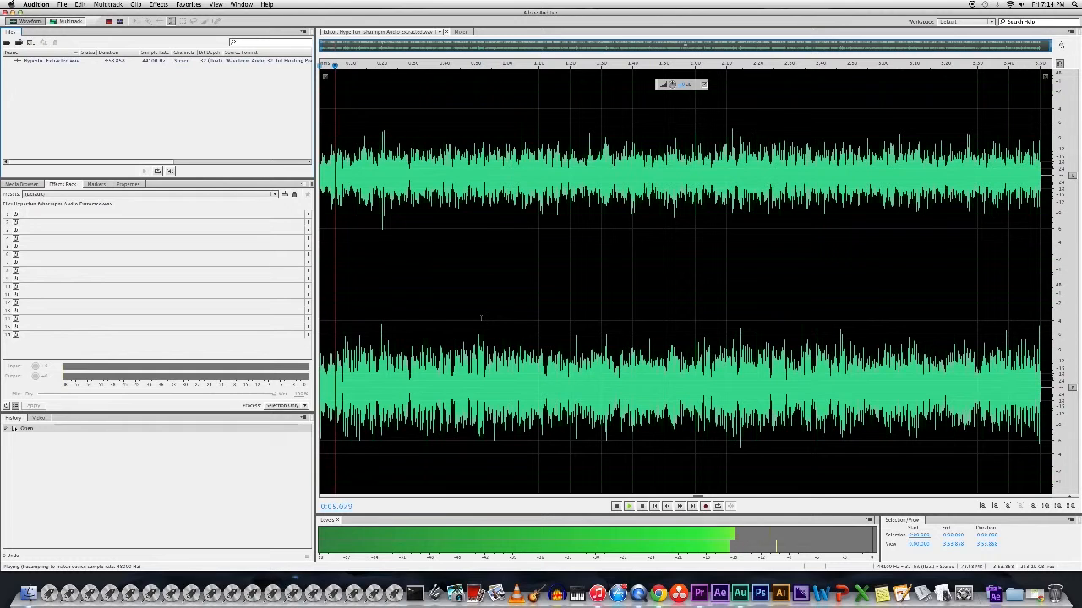
pyautogui.press('space')
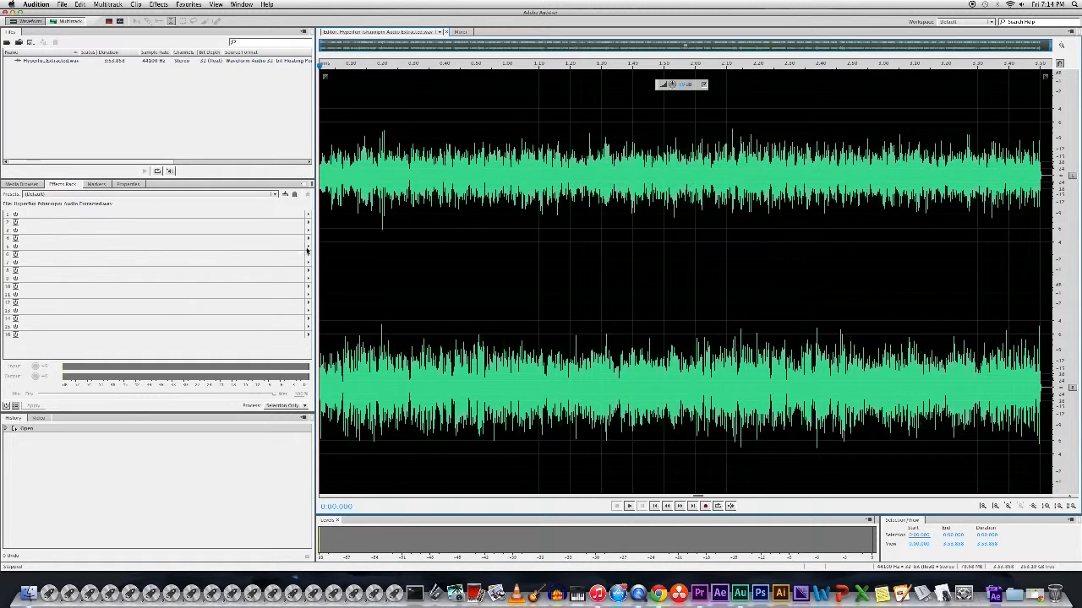
pyautogui.click(274, 195)
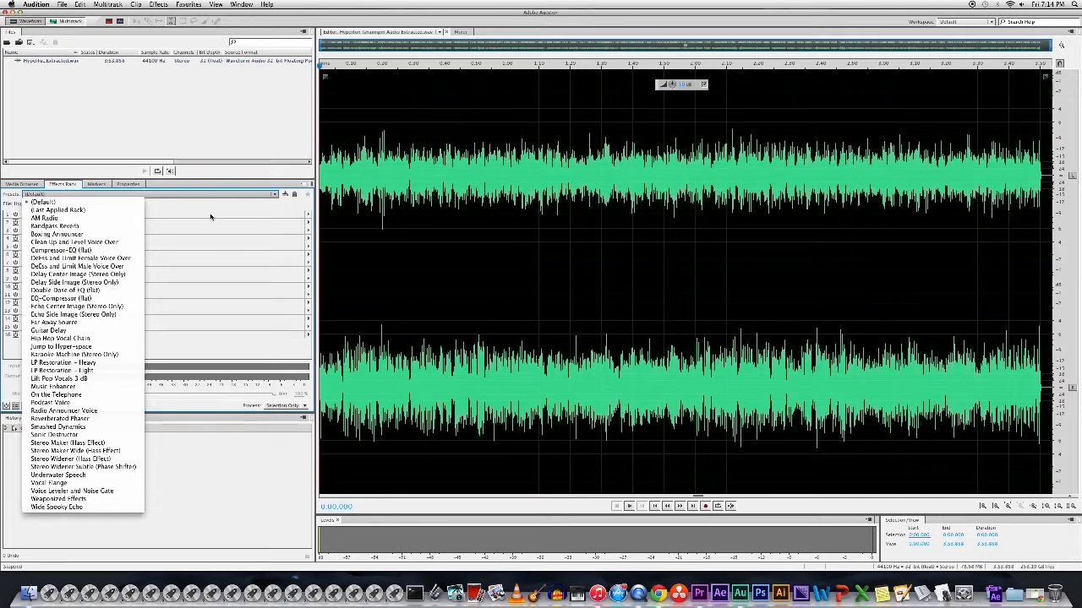
pyautogui.click(105, 218)
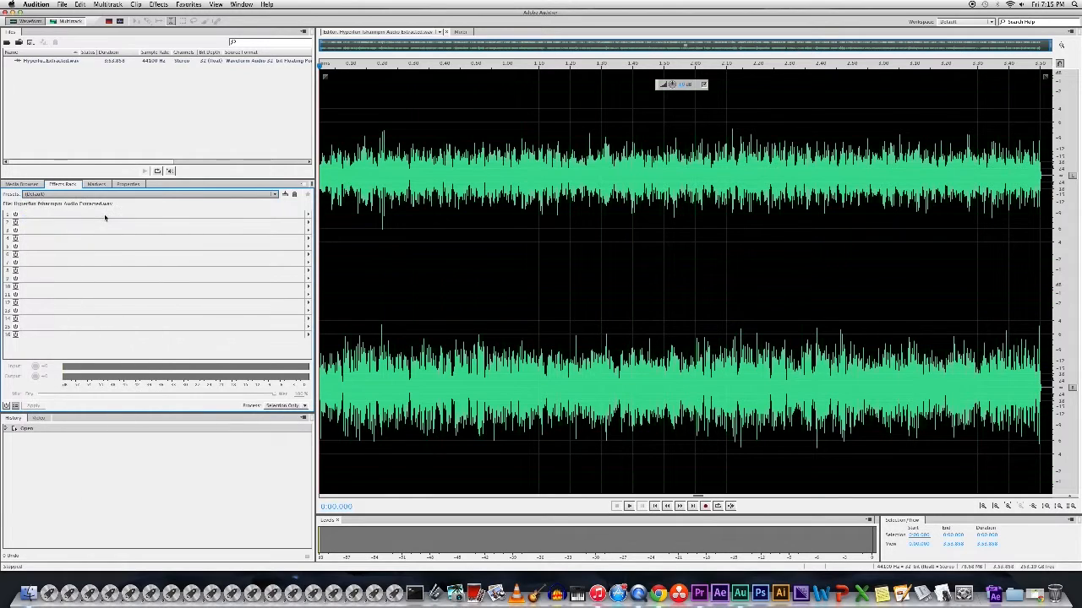
pyautogui.press('space')
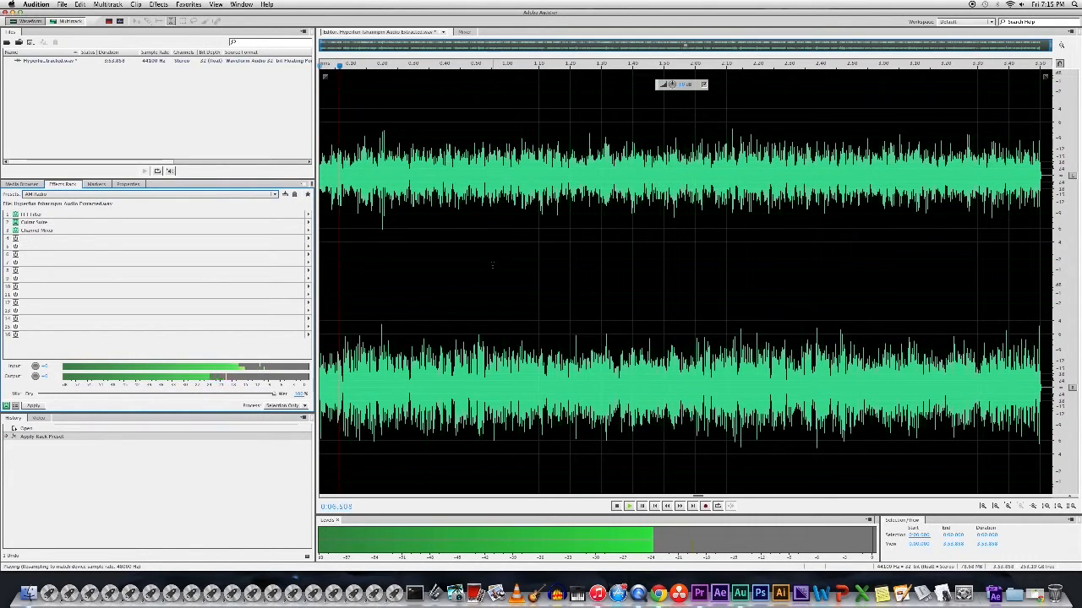
pyautogui.press('space')
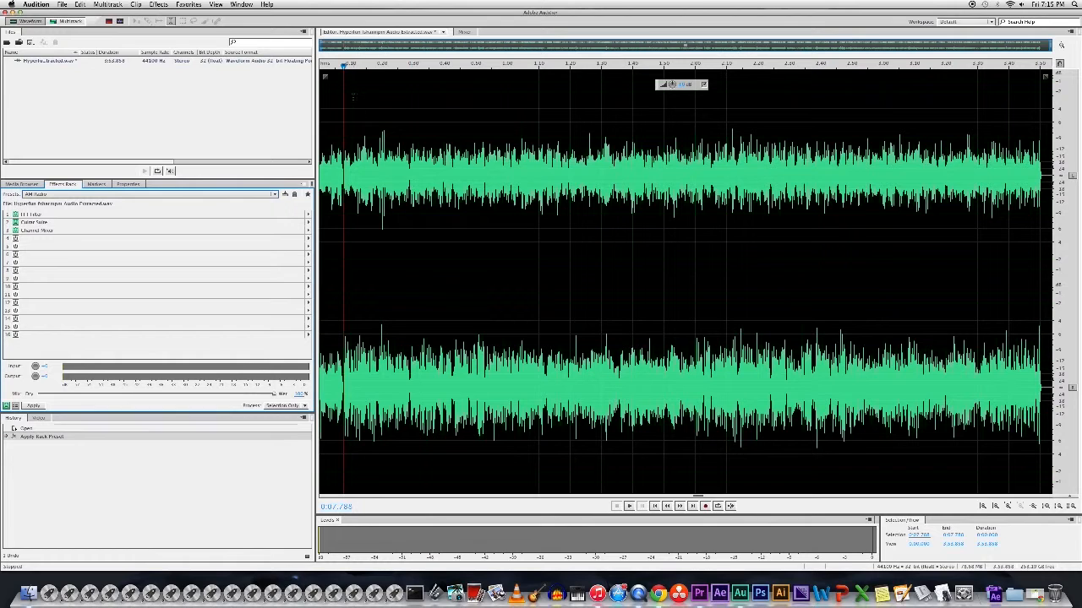
pyautogui.press('Home')
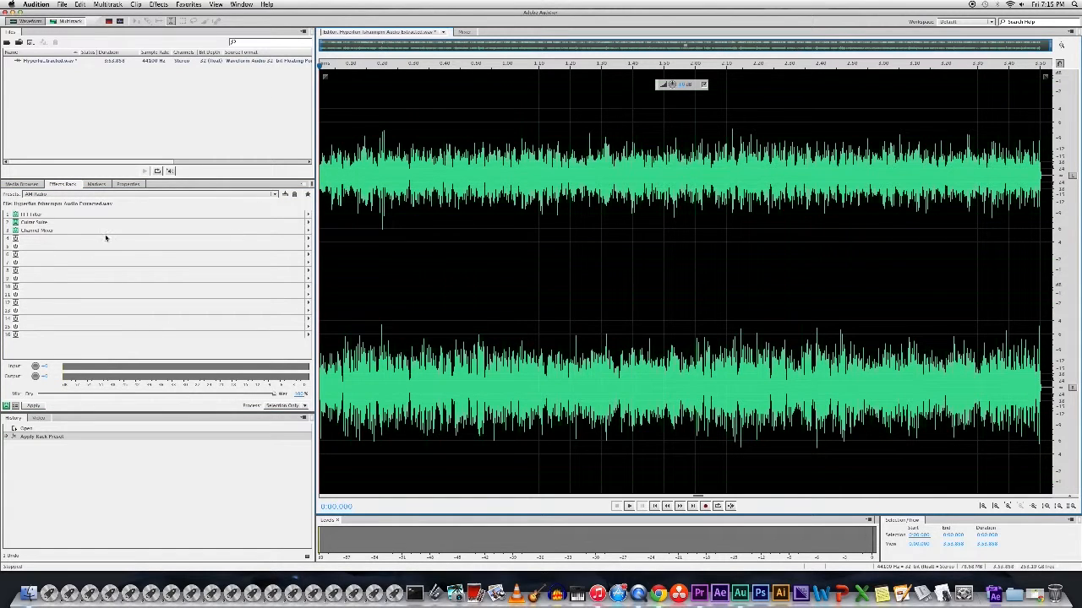
# - Add a Parametric Equalizer with the Old Time Radio preset in slot 4 of the effects rack
pyautogui.click(16, 240)
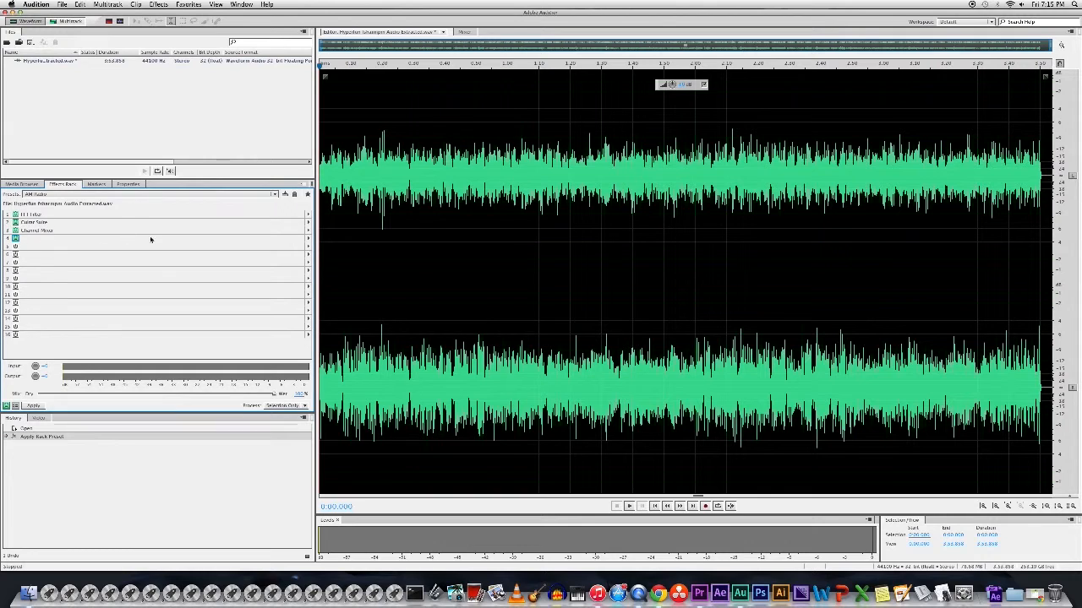
pyautogui.click(307, 240)
pyautogui.moveTo(370, 286)
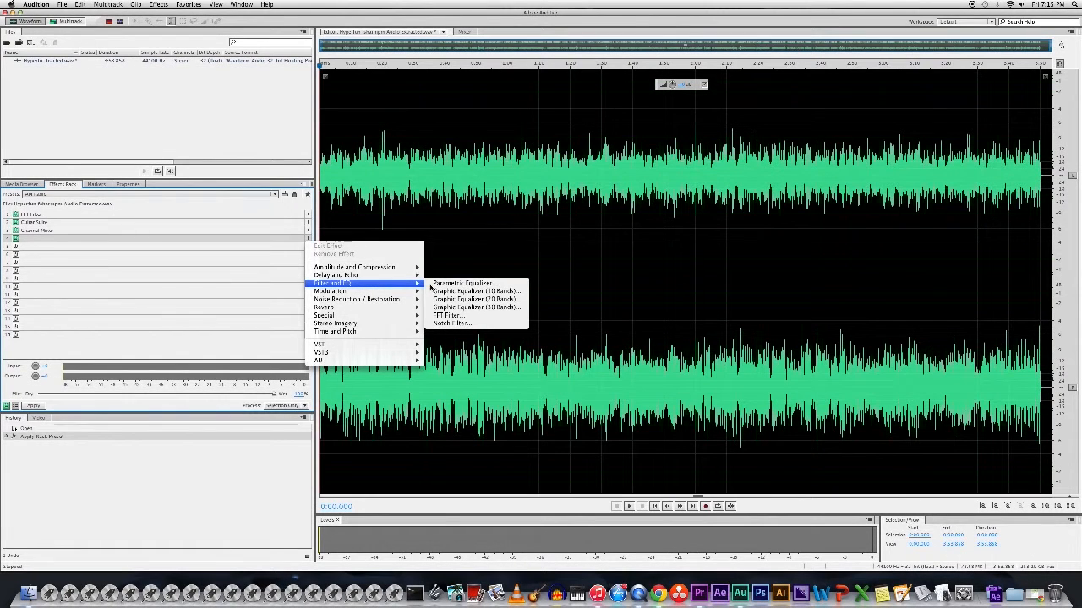
pyautogui.click(517, 284)
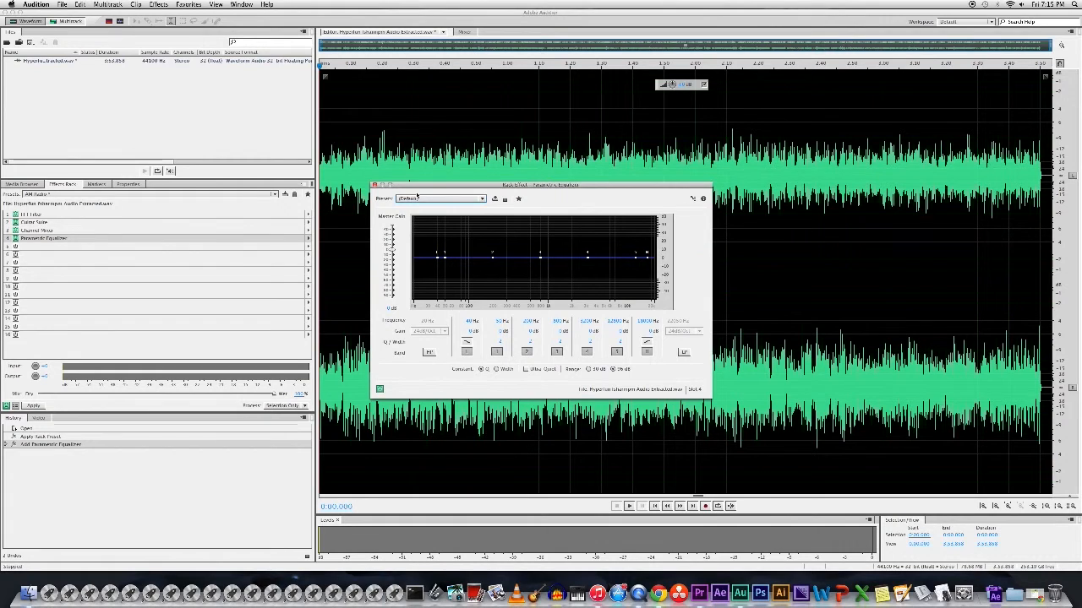
pyautogui.click(481, 198)
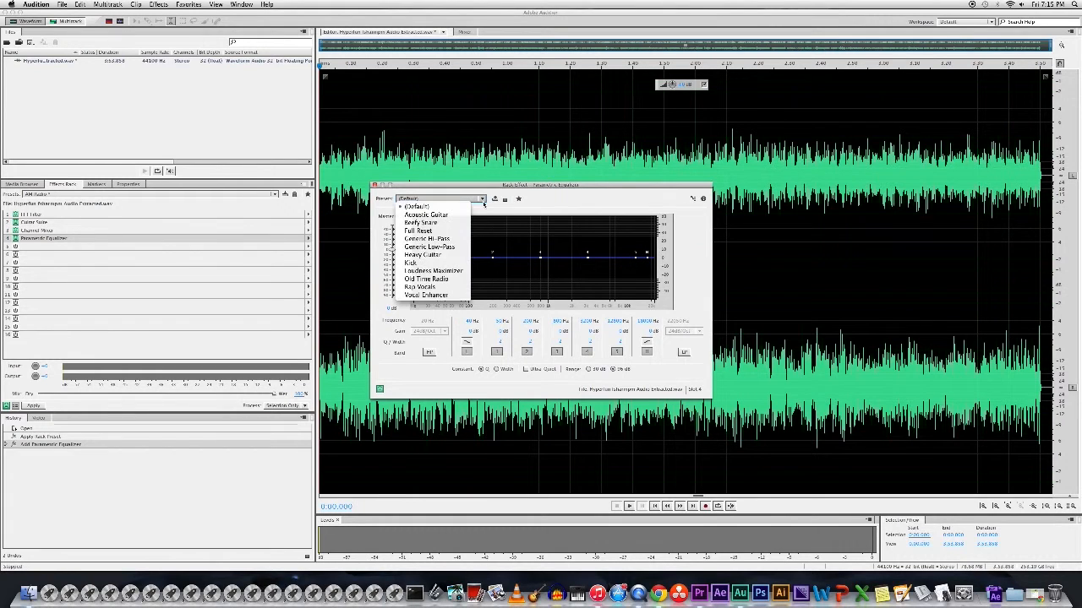
pyautogui.click(460, 280)
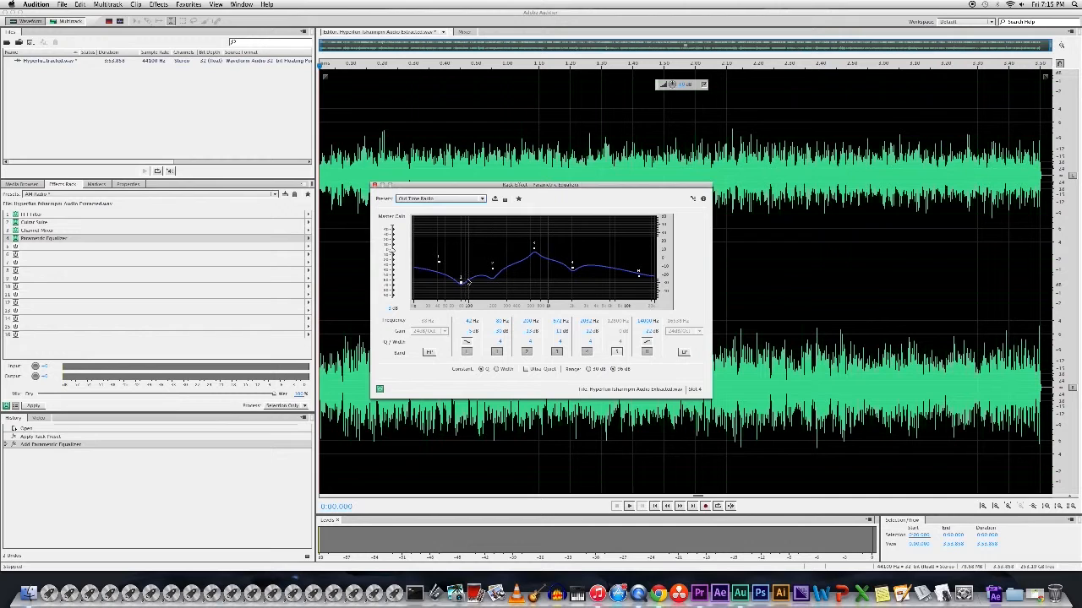
pyautogui.click(373, 184)
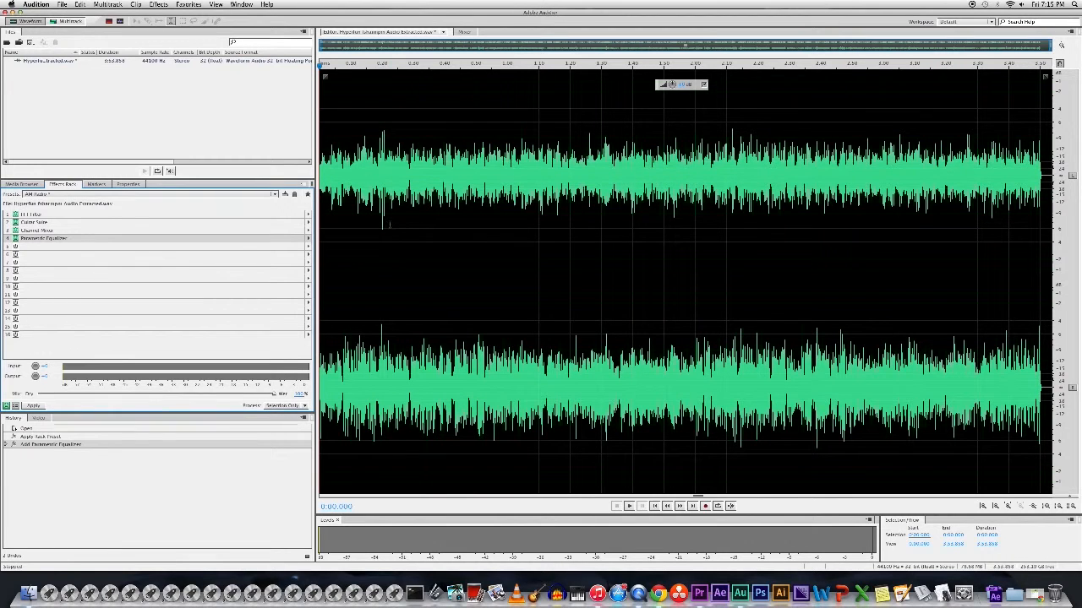
# - Play the first seconds of the music through the rack effects and return the playhead to the start
pyautogui.press('space')
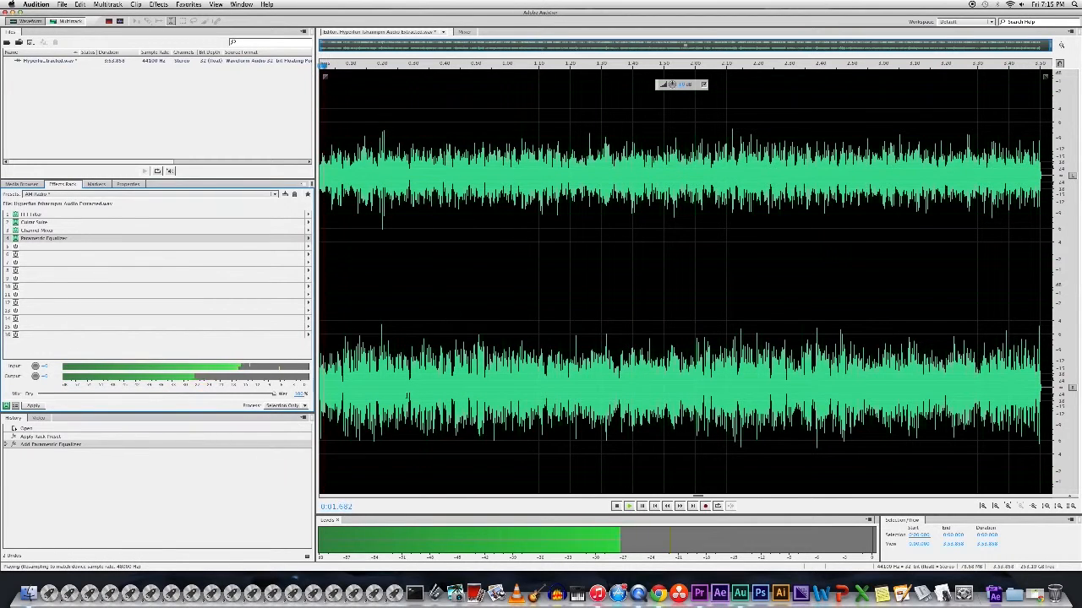
pyautogui.press('space')
pyautogui.moveTo(334, 64); pyautogui.dragTo(322, 63)
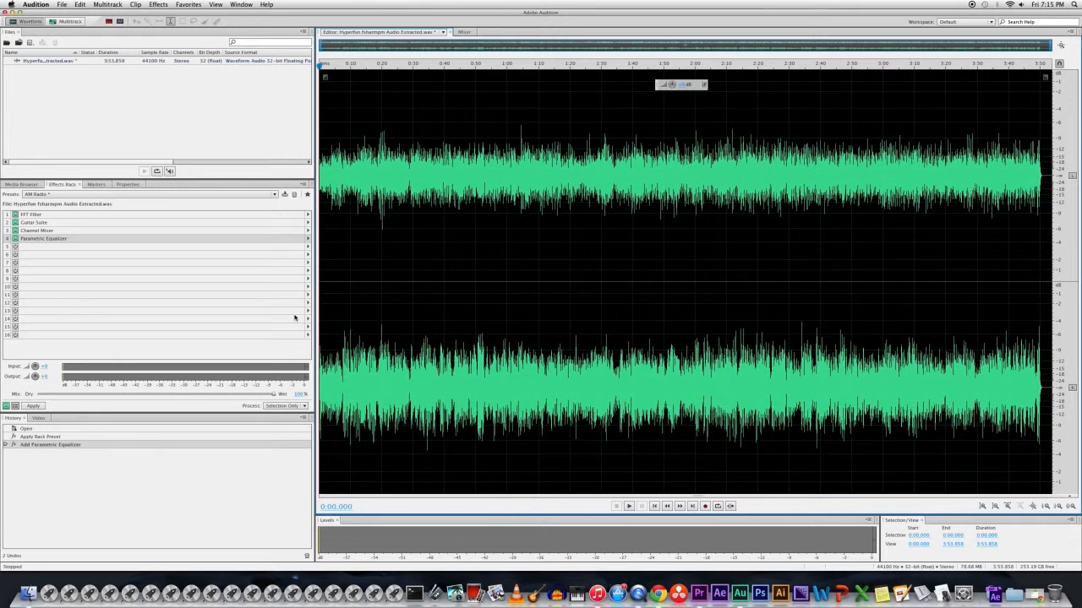
# - Apply the effects rack permanently to the entire music file and play the processed result
pyautogui.click(34, 406)
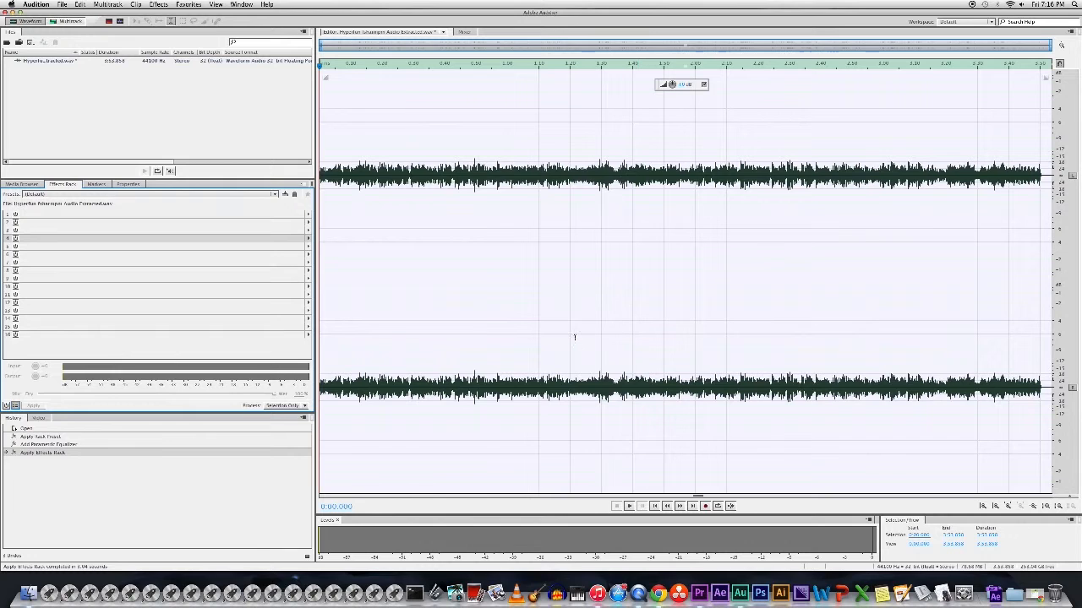
pyautogui.click(410, 235)
pyautogui.press('space')
pyautogui.press('space')
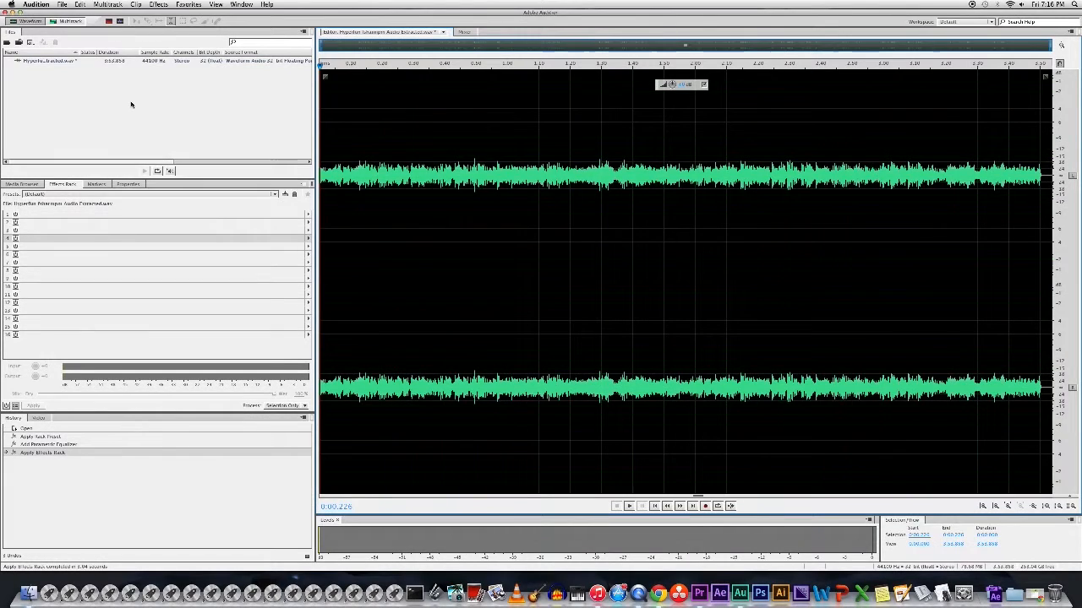
# - View SoundBible's Record Player Static page in Chrome and import record player static.mp3 from the desktop into Audition
pyautogui.press('F11')
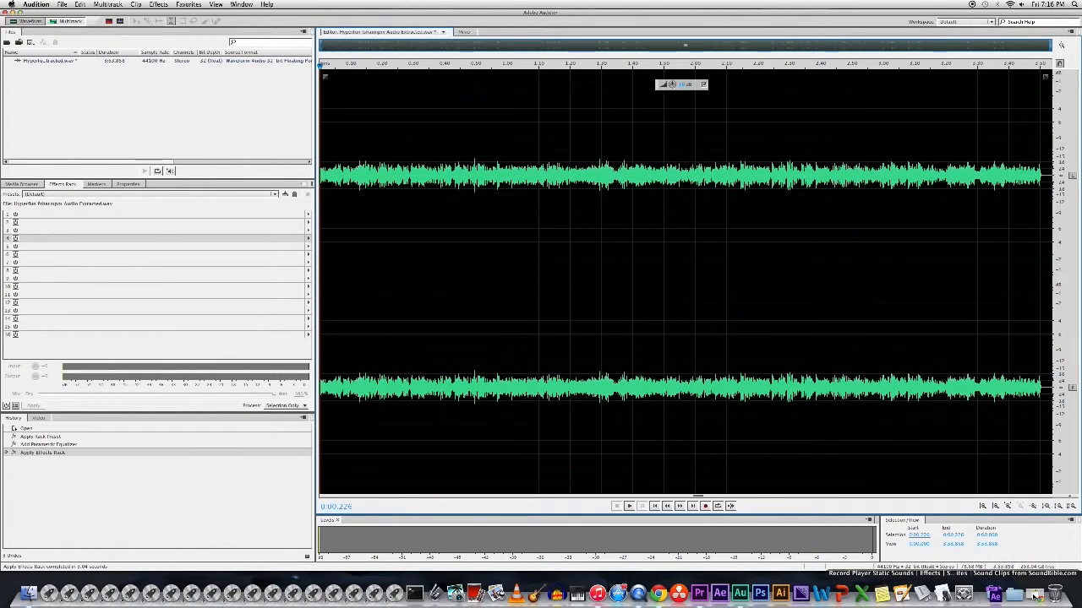
pyautogui.click(1035, 595)
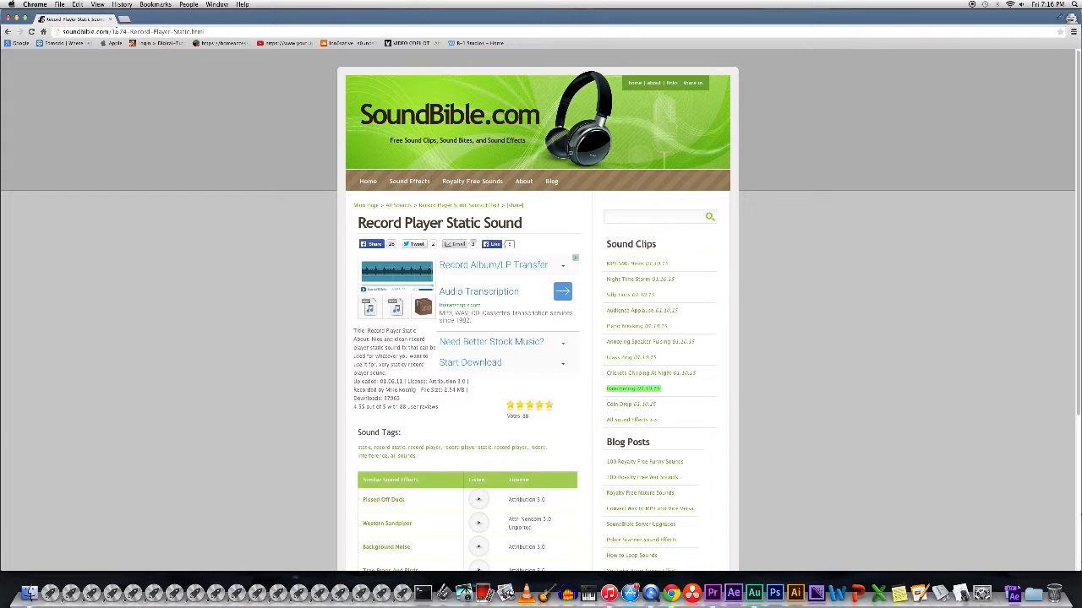
pyautogui.click(114, 31)
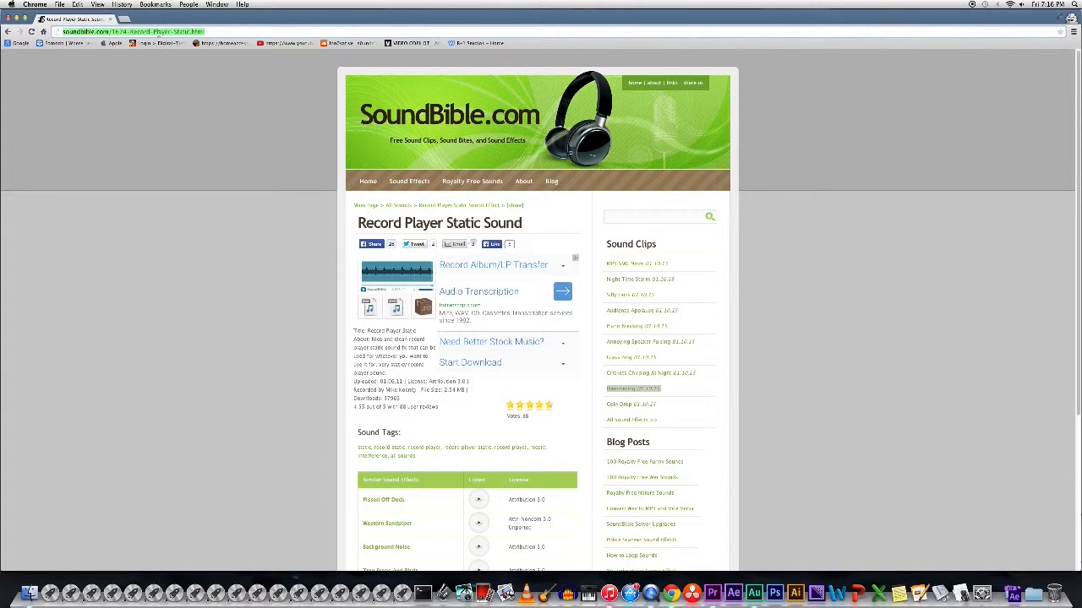
pyautogui.click(175, 178)
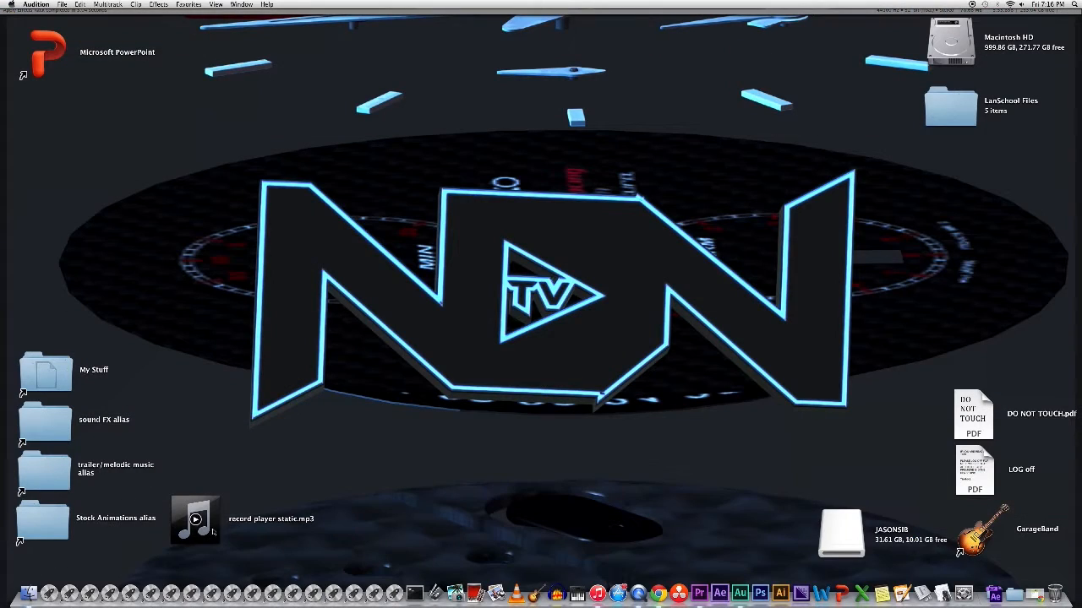
pyautogui.moveTo(213, 532); pyautogui.dragTo(225, 104)
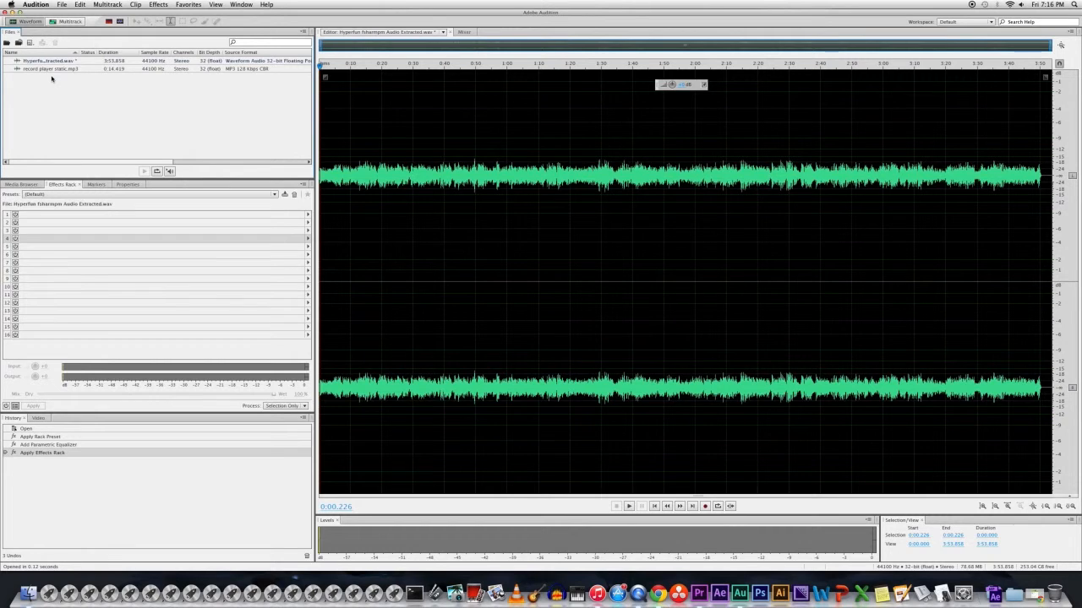
# - Create a new multitrack session named grainy sound, stored in the Documents folder
pyautogui.click(70, 20)
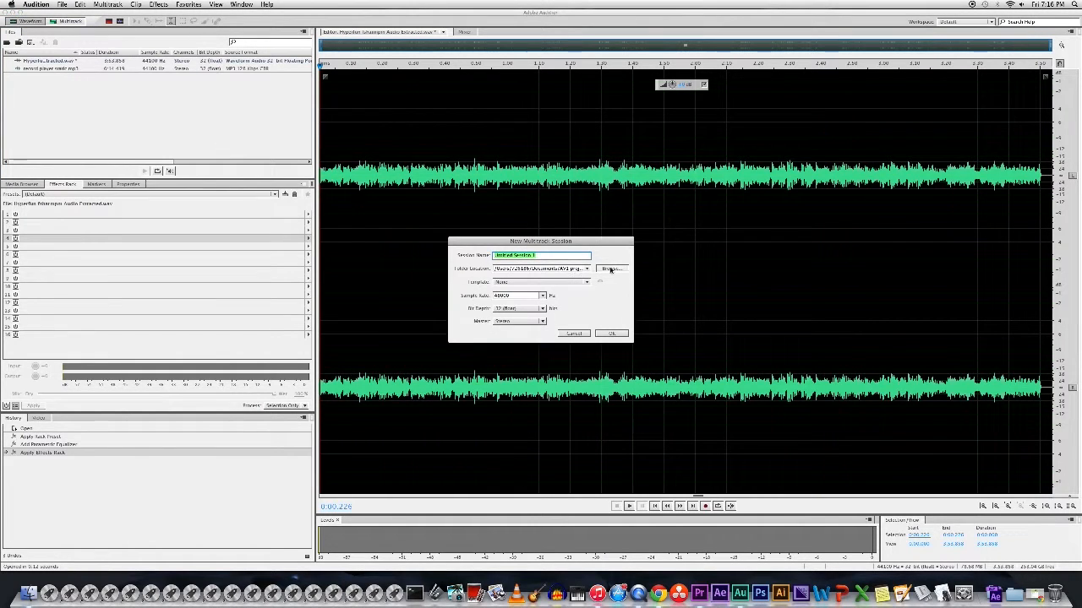
pyautogui.click(613, 269)
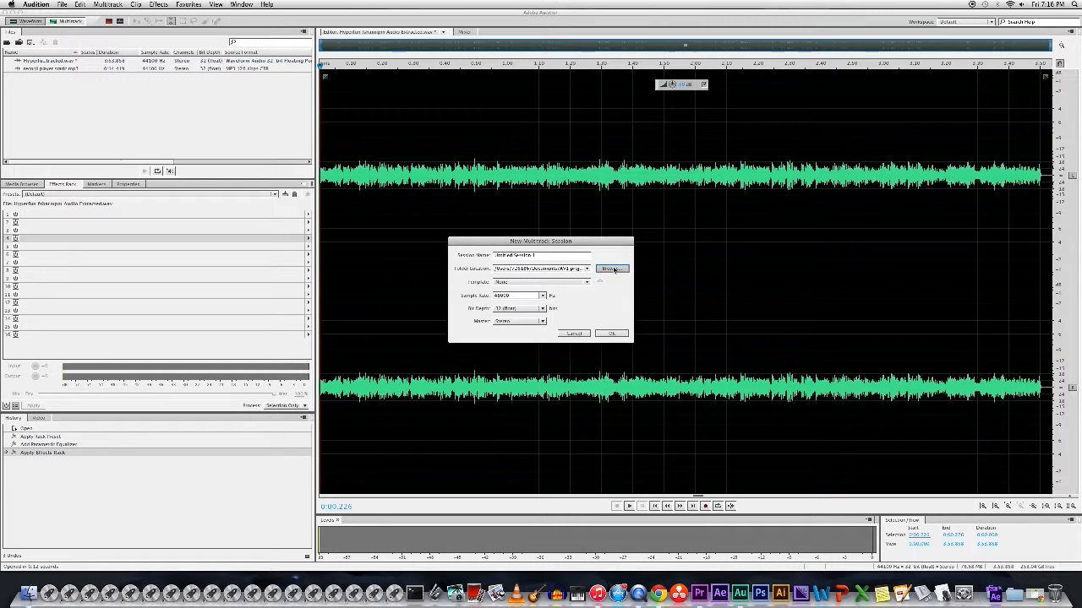
pyautogui.click(612, 269)
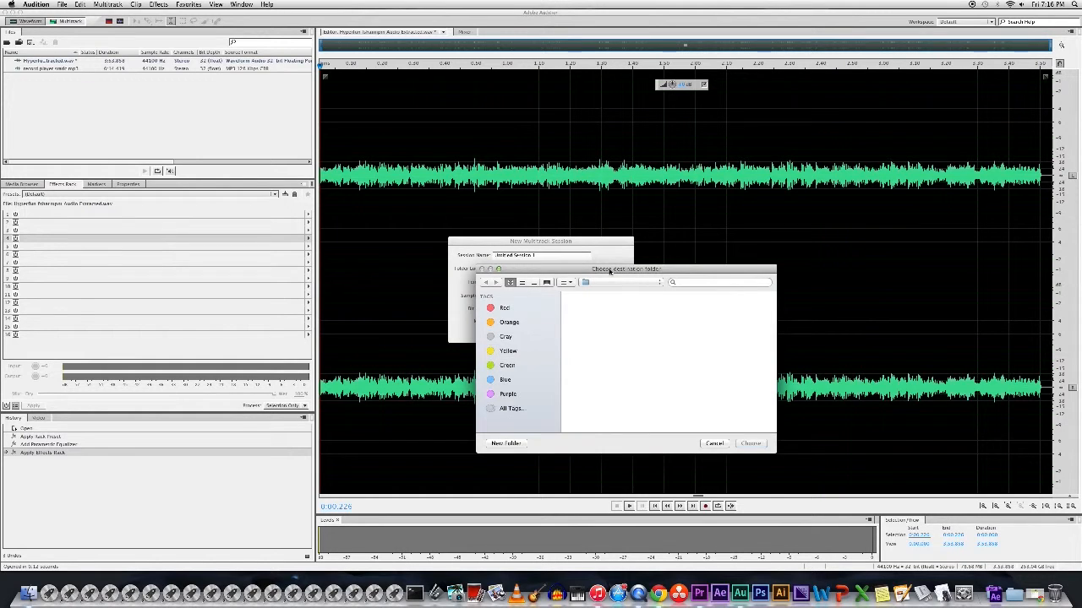
pyautogui.click(518, 336)
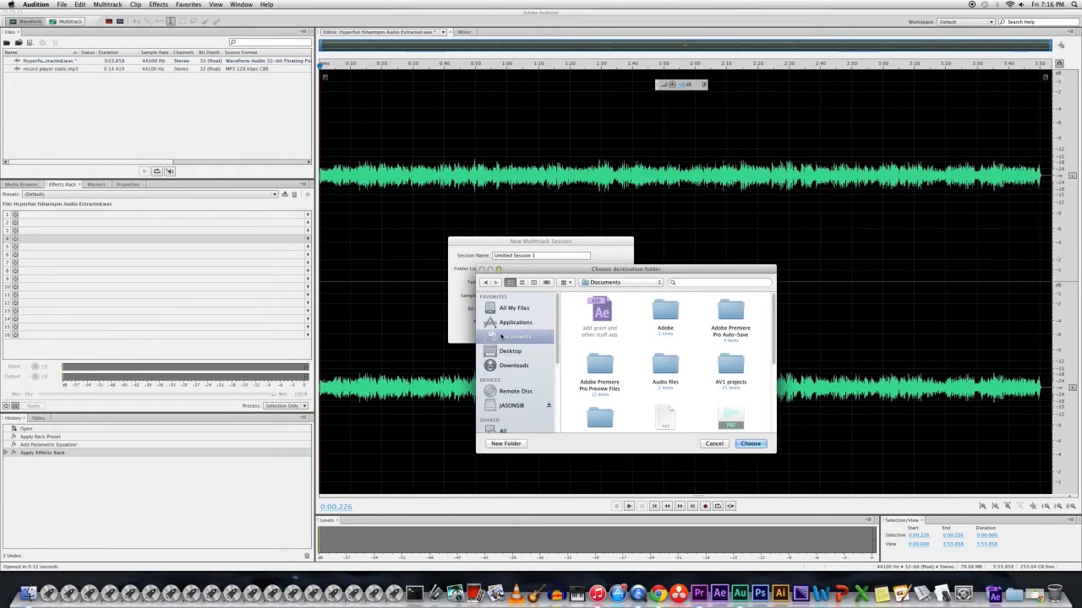
pyautogui.click(754, 444)
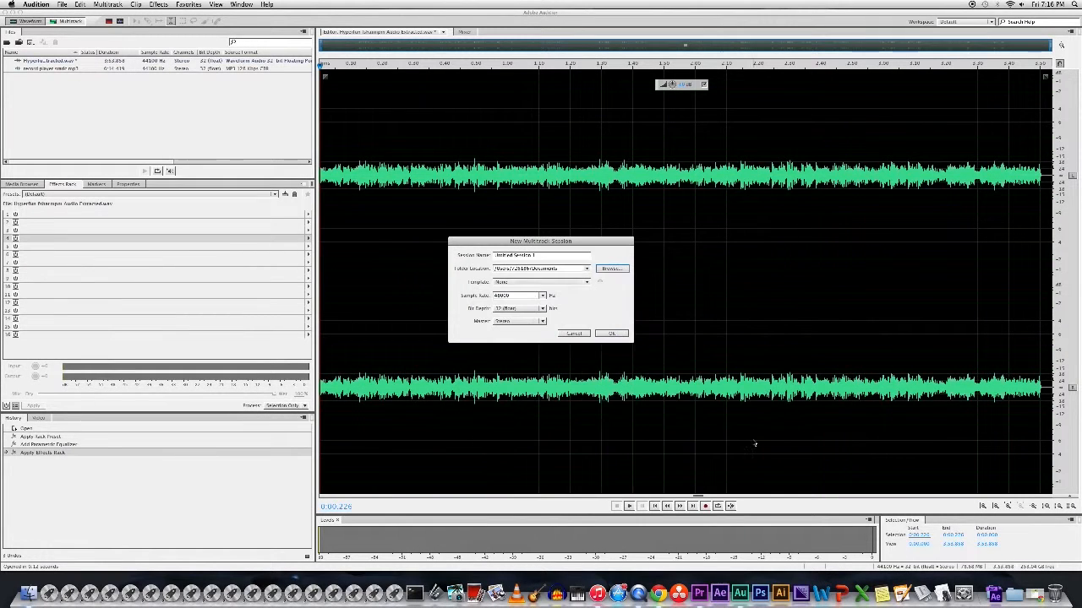
pyautogui.tripleClick(543, 256)
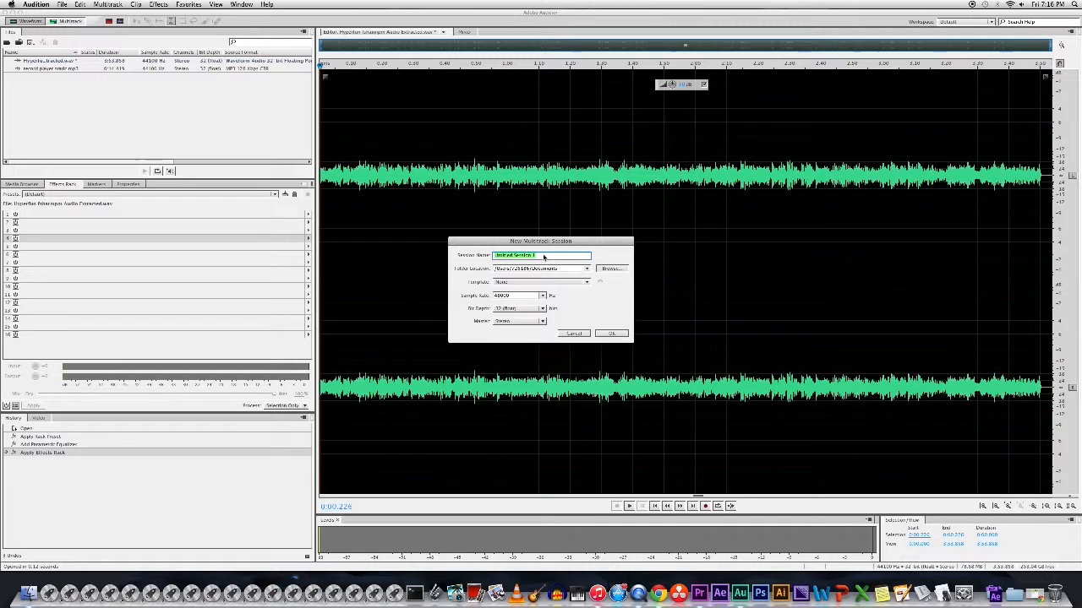
pyautogui.write('sm')
pyautogui.click(611, 334)
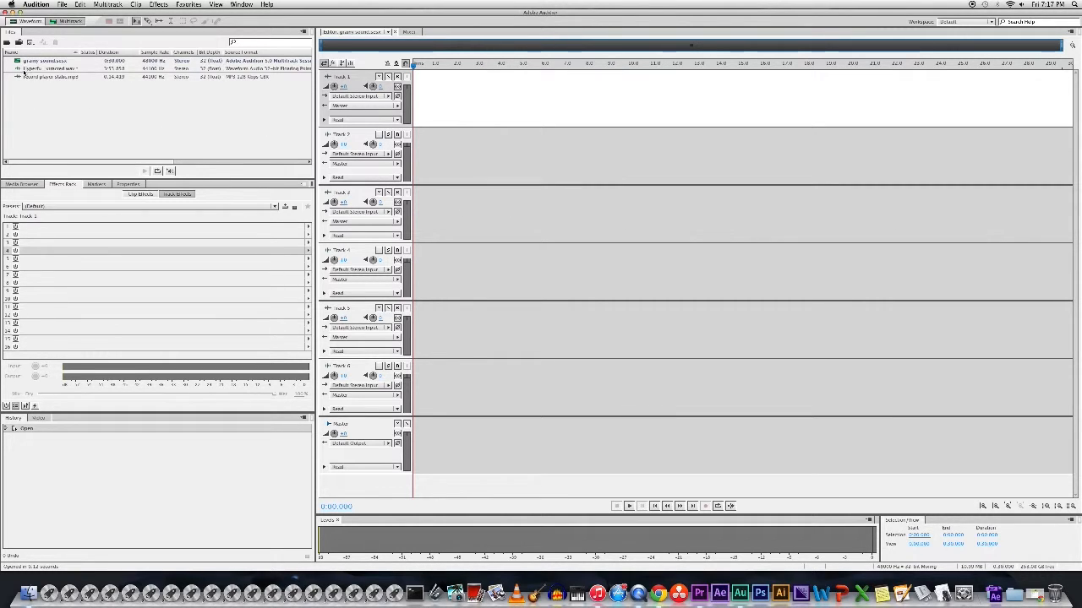
# - Place the processed music at the start of Track 1 as a copy conformed to the session's sample rate, and preview it
pyautogui.click(19, 69)
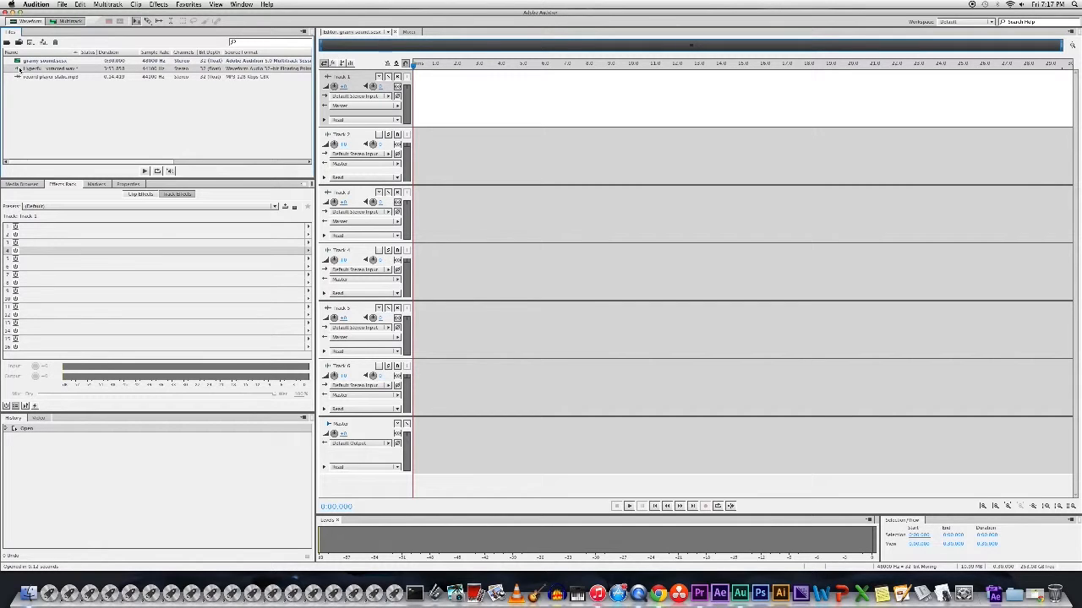
pyautogui.moveTo(19, 69); pyautogui.dragTo(394, 99)
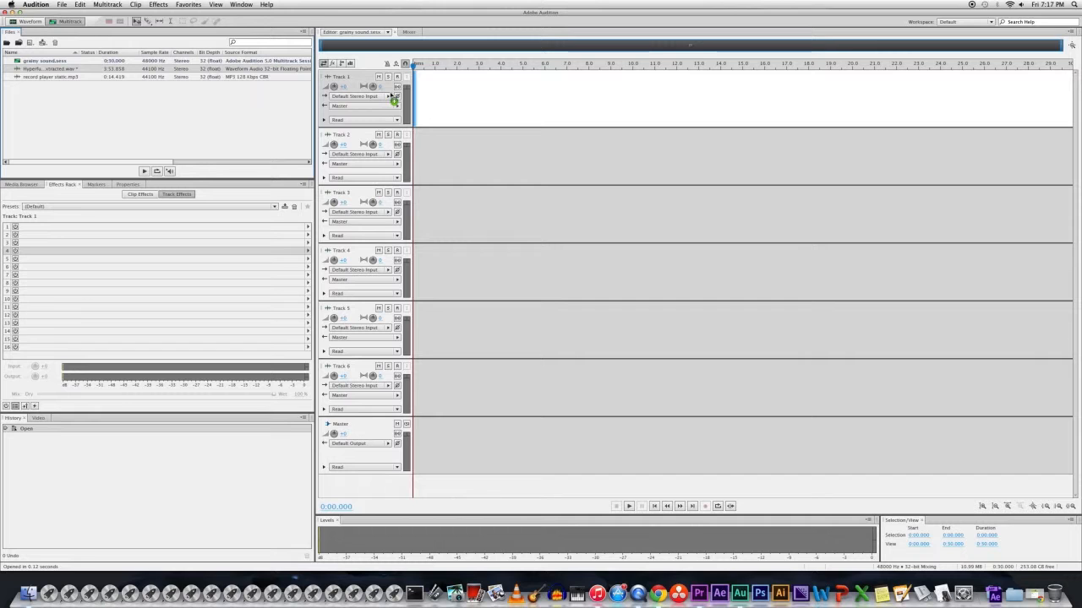
pyautogui.moveTo(394, 100); pyautogui.dragTo(396, 100)
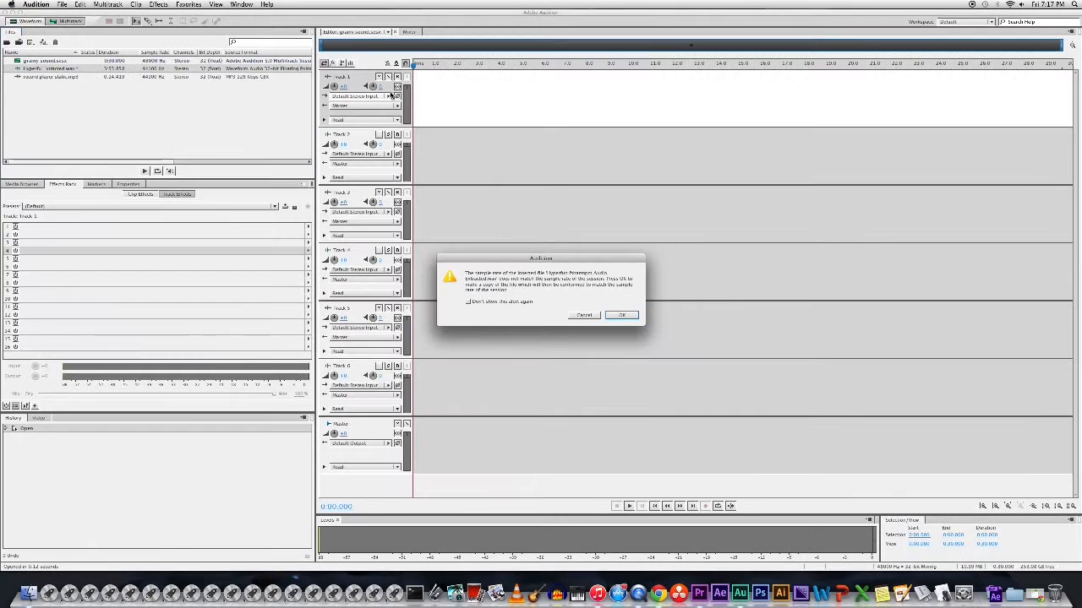
pyautogui.click(620, 316)
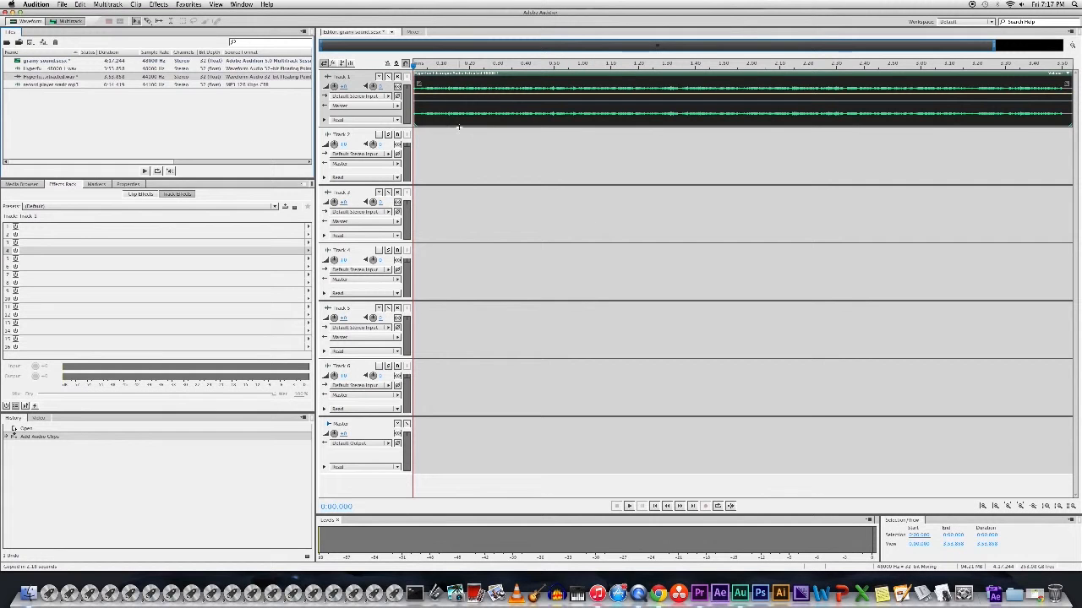
pyautogui.press('space')
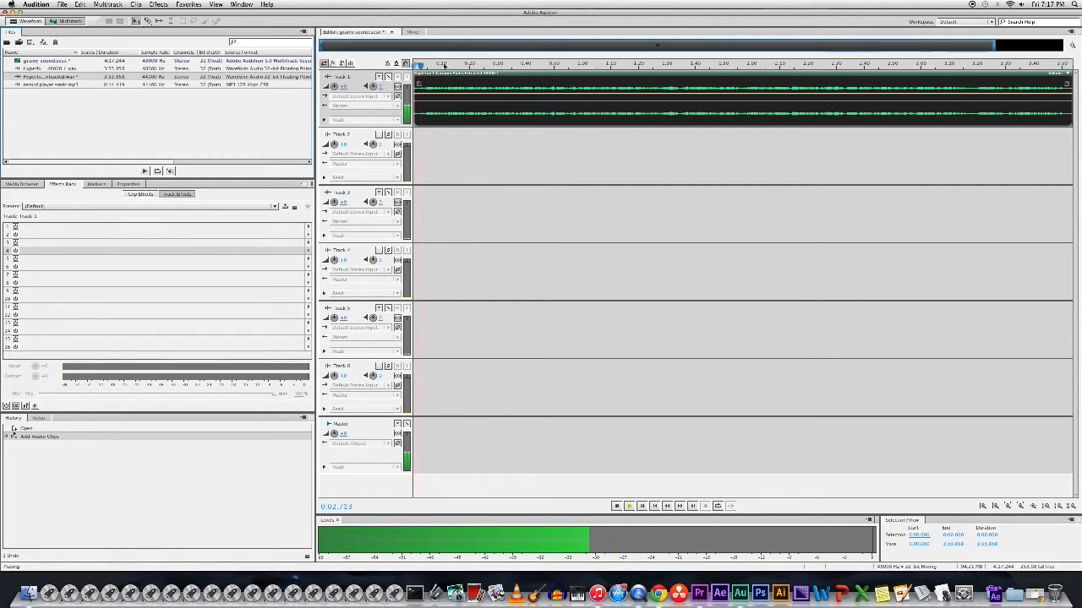
pyautogui.press('space')
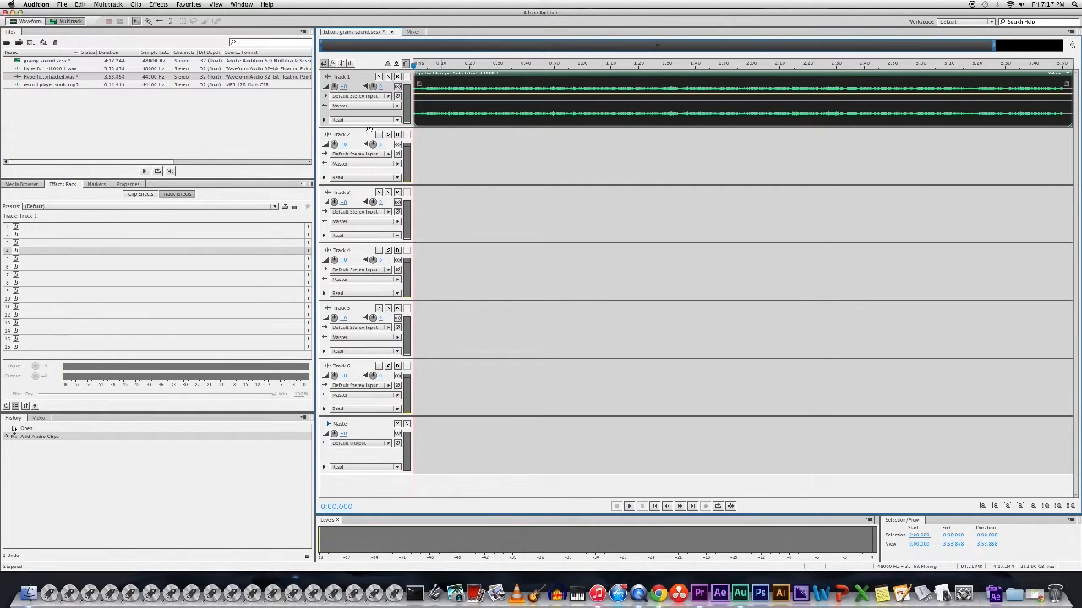
# - Place record player static.mp3 at the start of Track 2 as a copy conformed to the session's sample rate
pyautogui.click(16, 85)
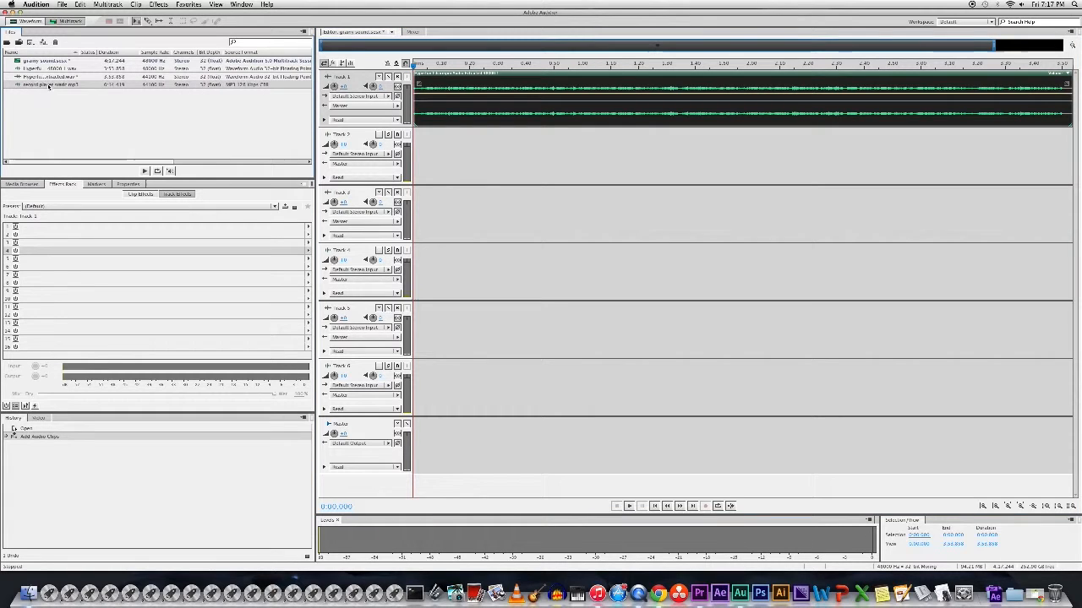
pyautogui.moveTo(17, 88); pyautogui.dragTo(411, 156)
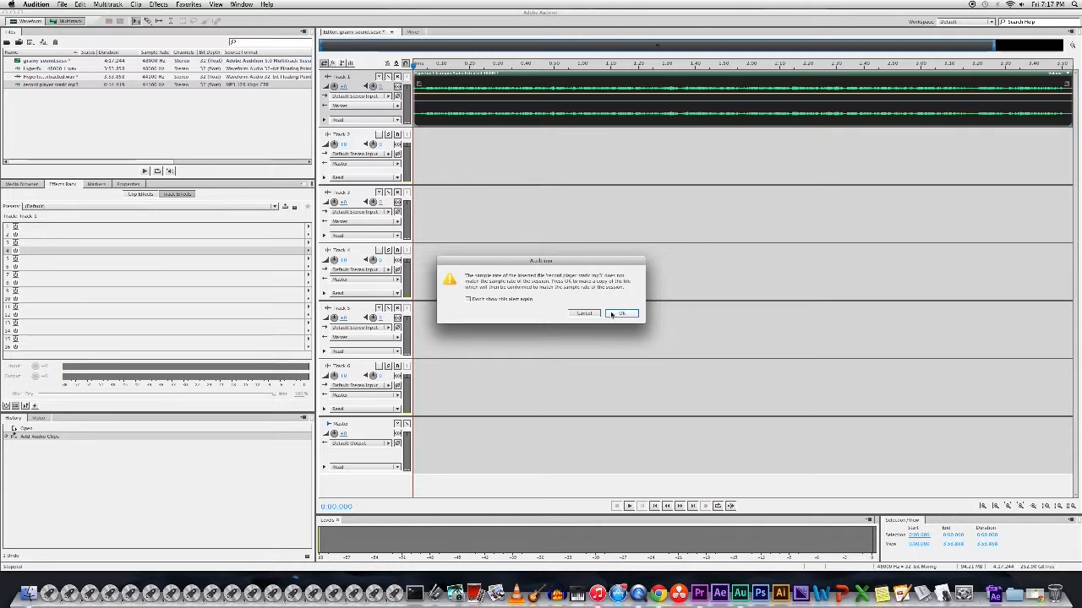
pyautogui.click(610, 312)
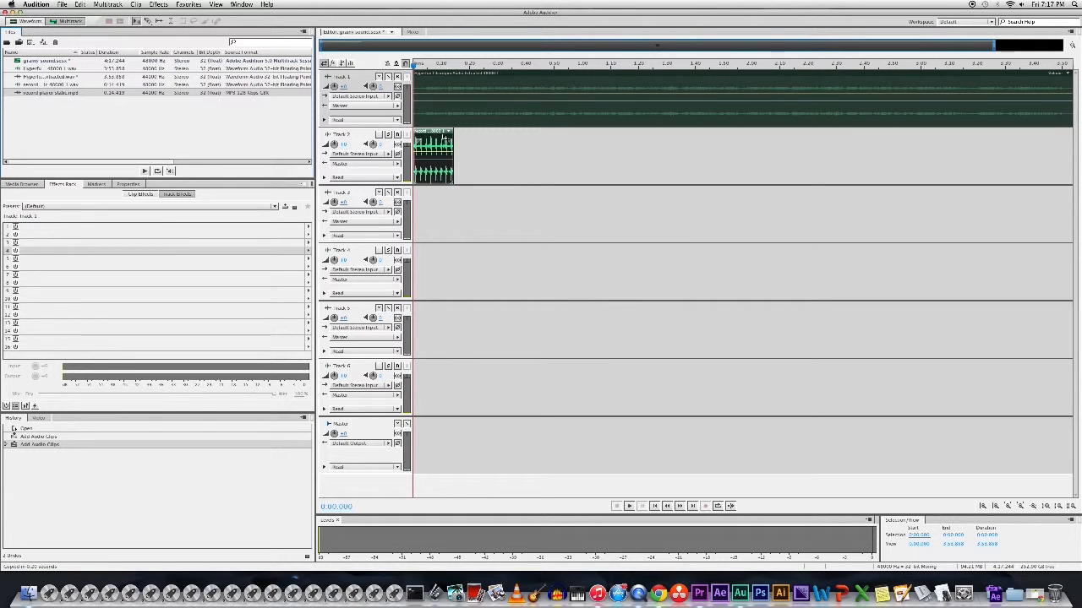
# - Paste two more copies of the static clip on Track 2 and butt them end to end after the first
pyautogui.click(533, 165)
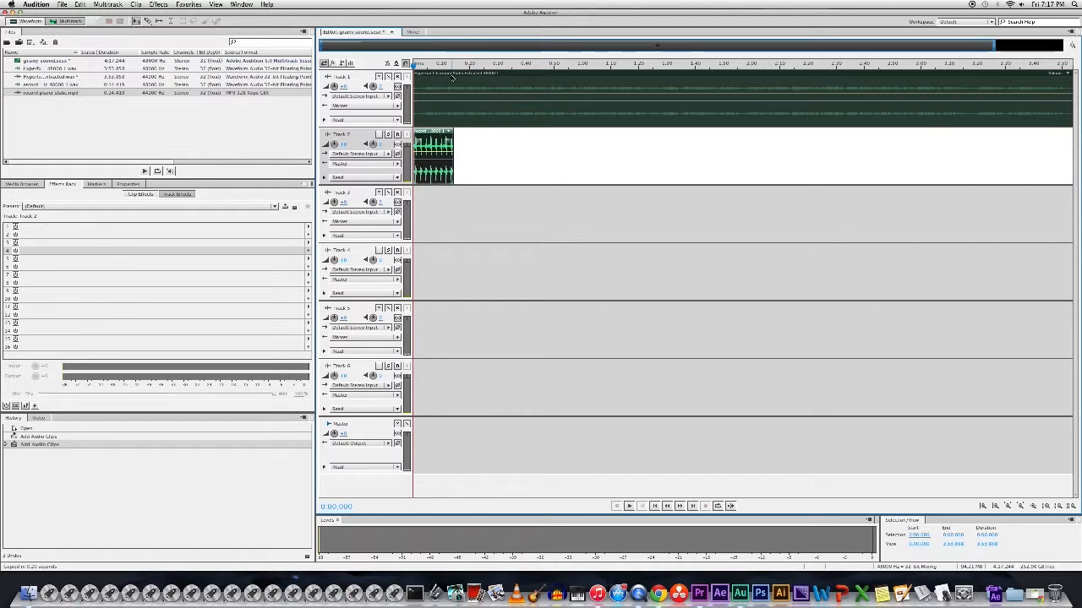
pyautogui.click(466, 65)
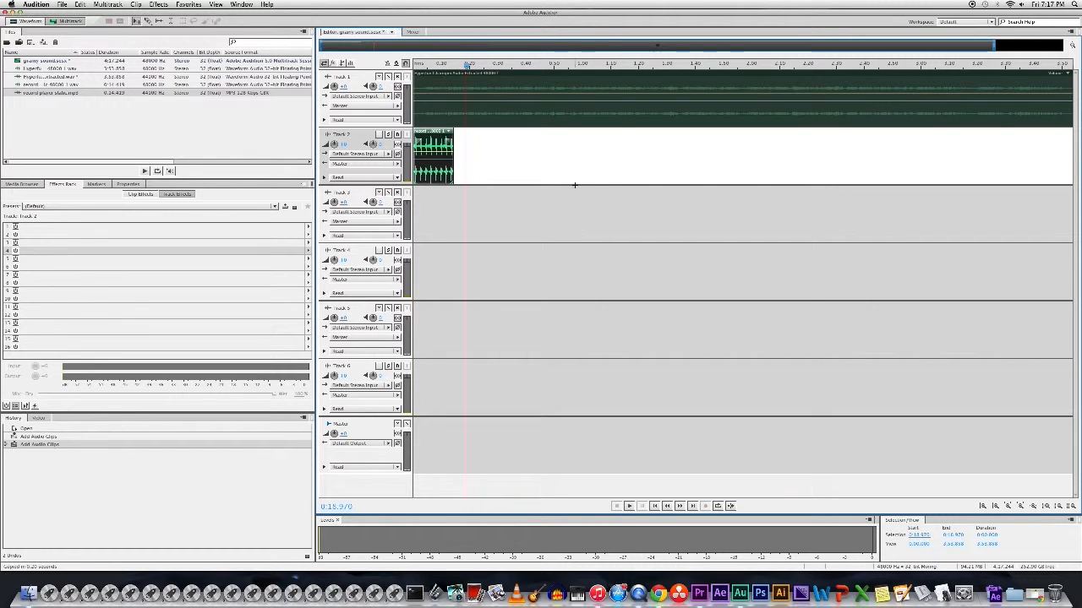
pyautogui.press('super+v')
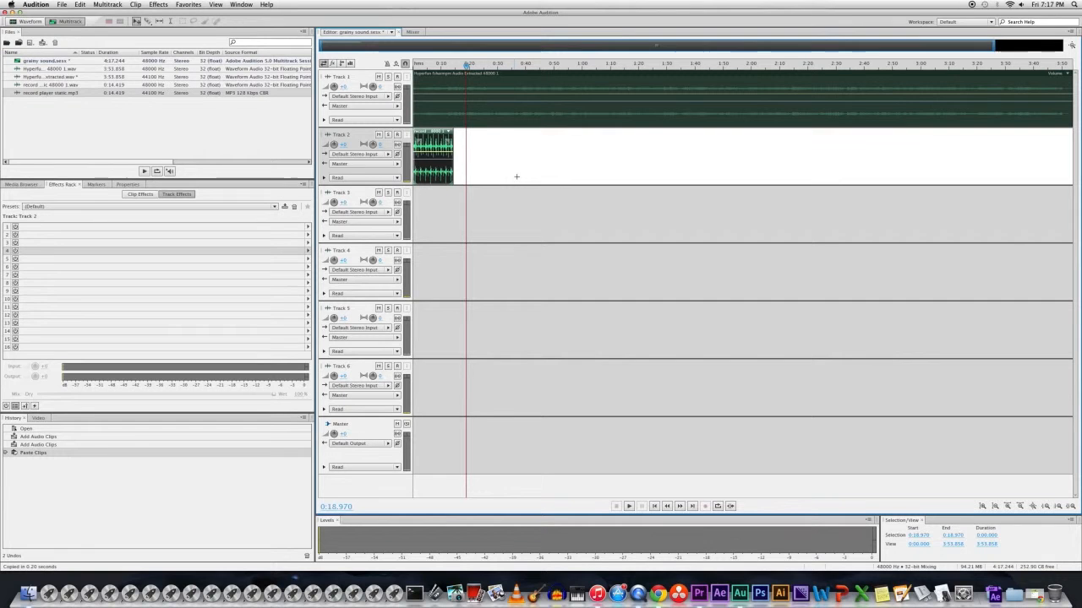
pyautogui.moveTo(476, 133); pyautogui.dragTo(468, 133)
pyautogui.click(511, 152)
pyautogui.press('super+v')
pyautogui.moveTo(529, 135); pyautogui.dragTo(511, 136)
# - Duplicate the three static clips on Track 2 and join the copies directly to the end of the originals
pyautogui.press('super+a')
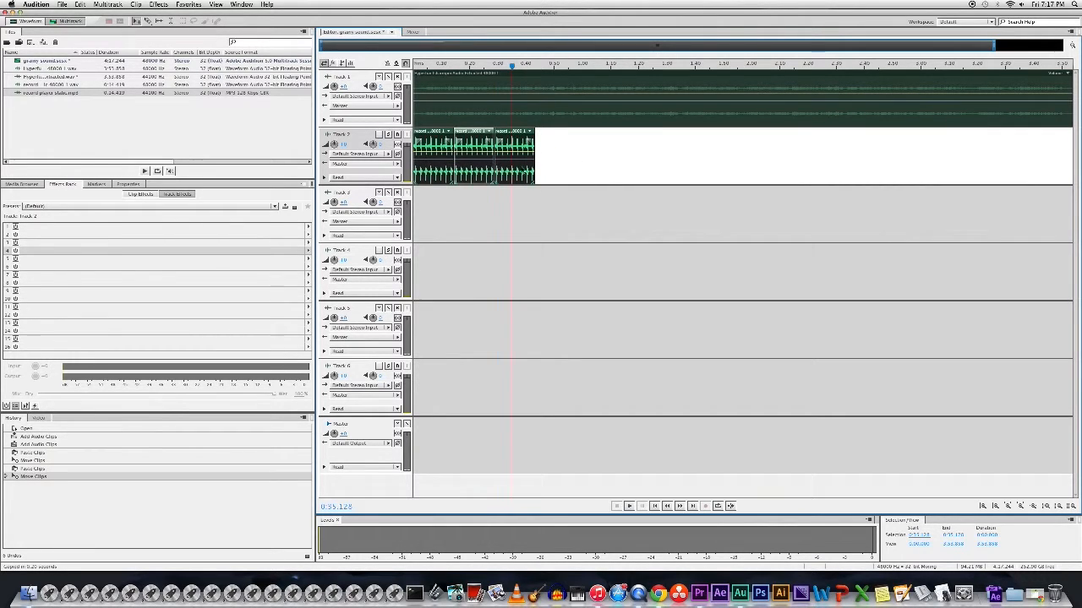
pyautogui.click(544, 66)
pyautogui.press('super+v')
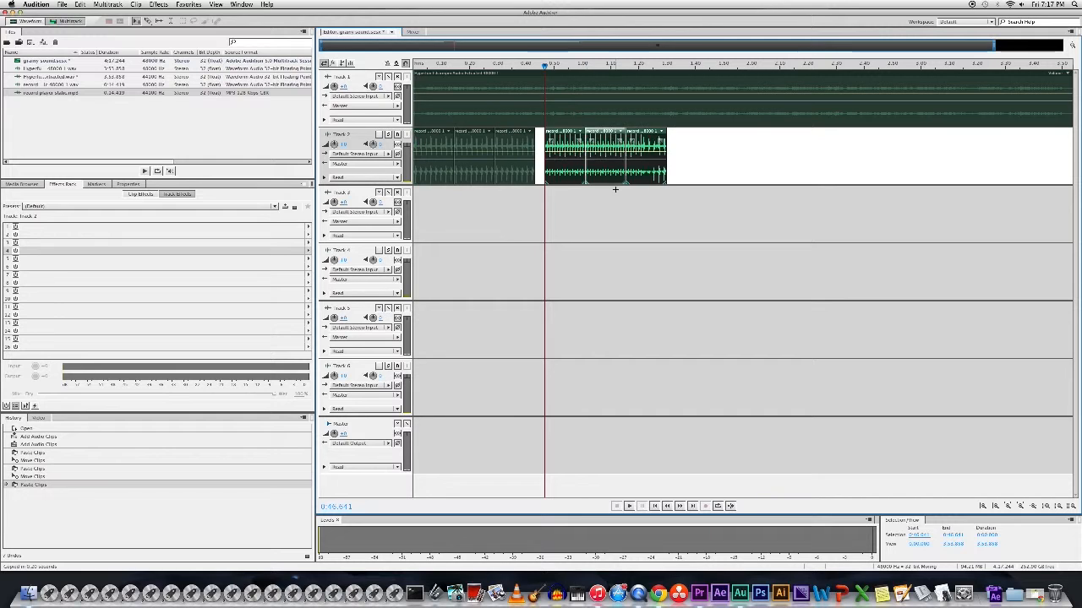
pyautogui.moveTo(567, 129); pyautogui.dragTo(557, 129)
# - Duplicate all six static clips on Track 2 and snap the copies against the end of the sixth clip
pyautogui.click(701, 166)
pyautogui.moveTo(701, 167); pyautogui.dragTo(414, 165)
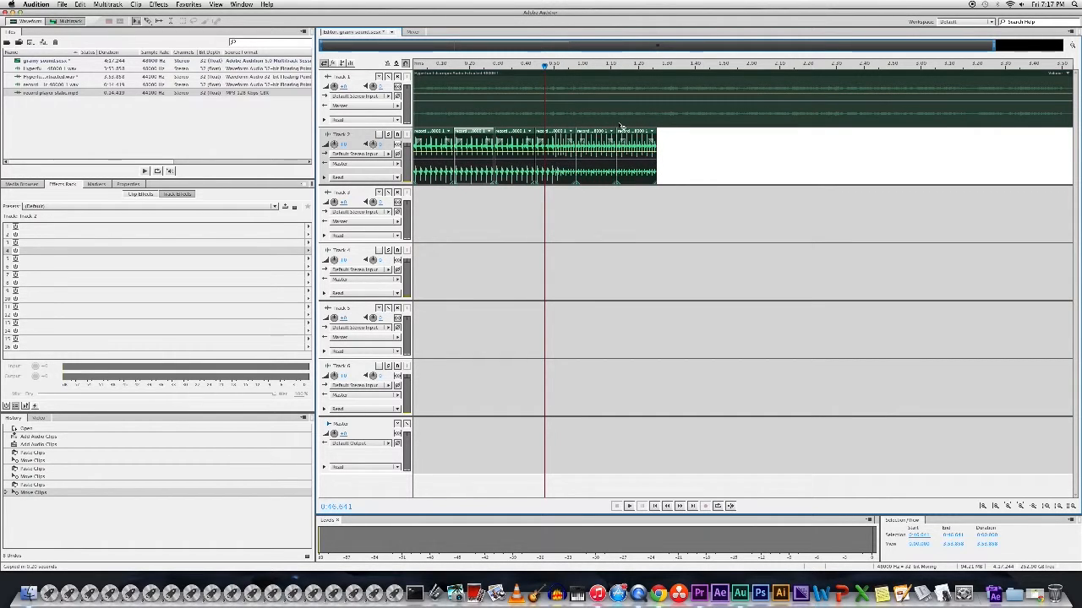
pyautogui.moveTo(667, 65); pyautogui.dragTo(663, 64)
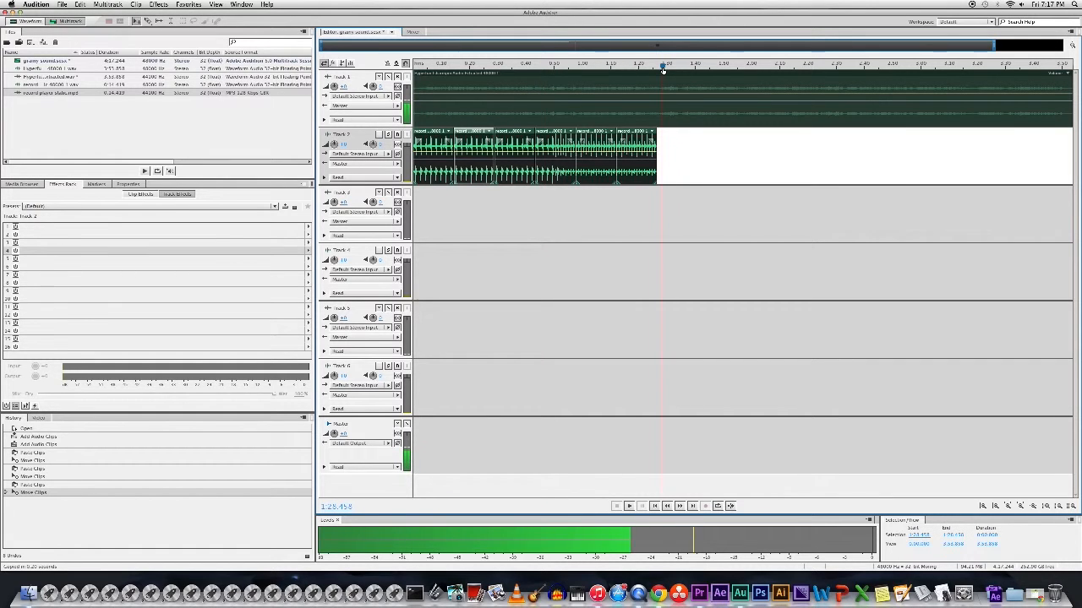
pyautogui.press('super+v')
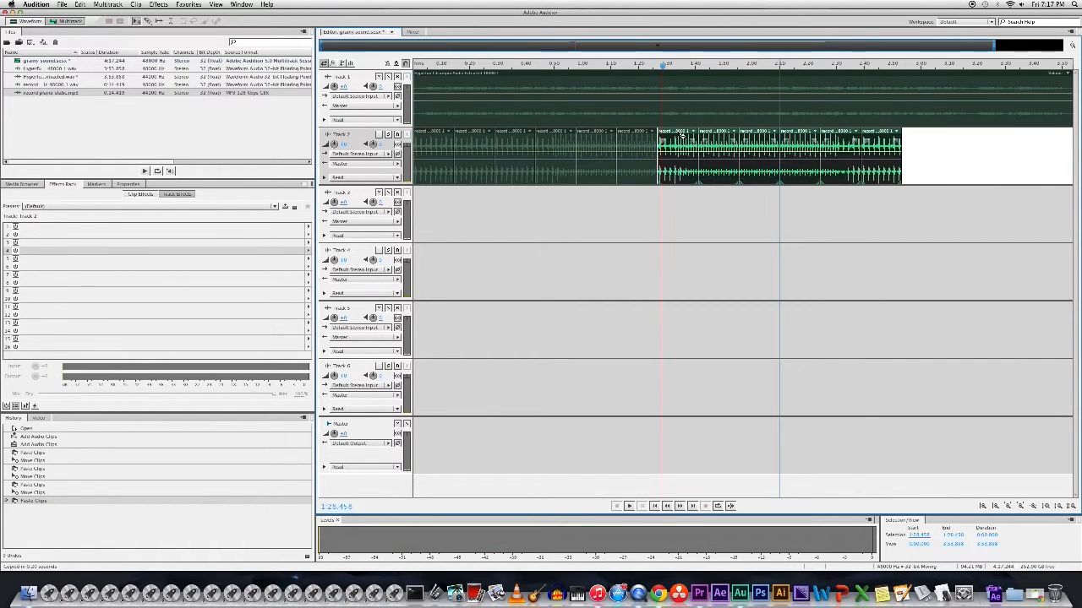
pyautogui.moveTo(679, 133); pyautogui.dragTo(679, 134)
pyautogui.click(668, 66)
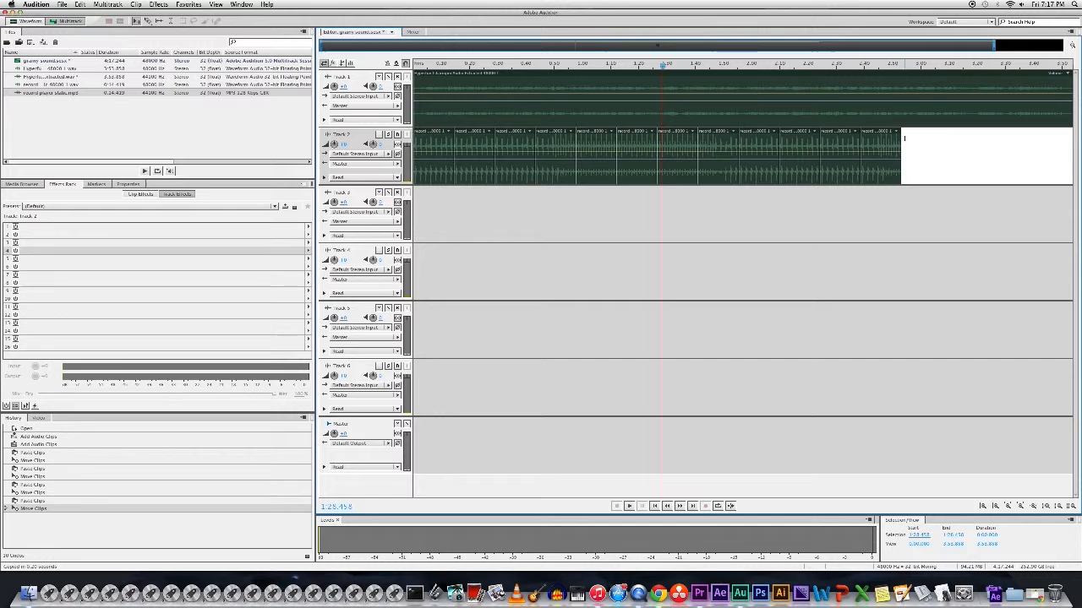
# - Play the combined music and static from the session start, then return the playhead to the beginning
pyautogui.moveTo(664, 67); pyautogui.dragTo(401, 91)
pyautogui.press('space')
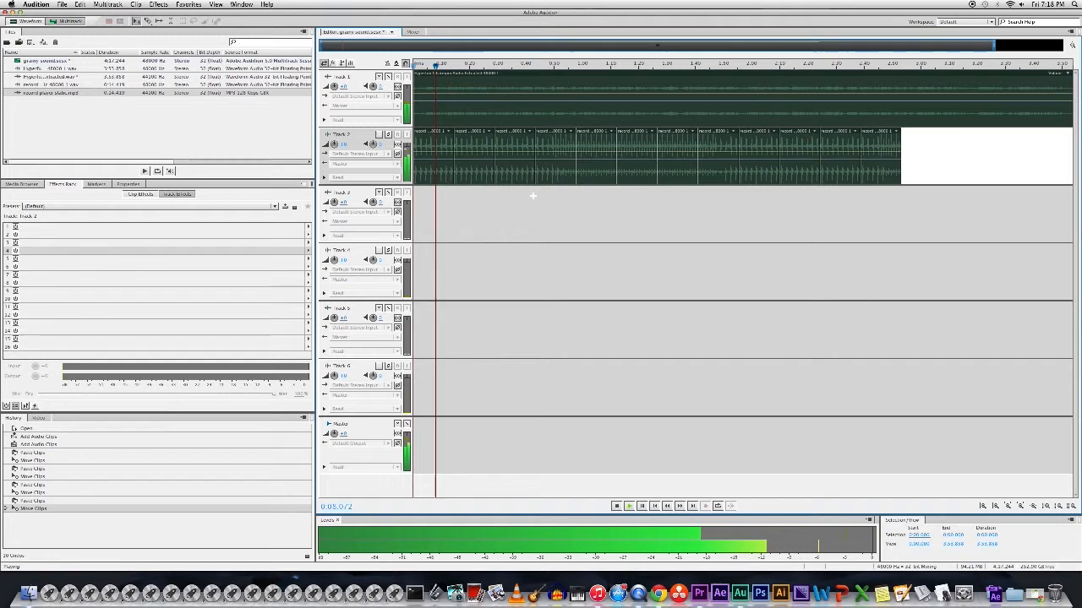
pyautogui.press('space')
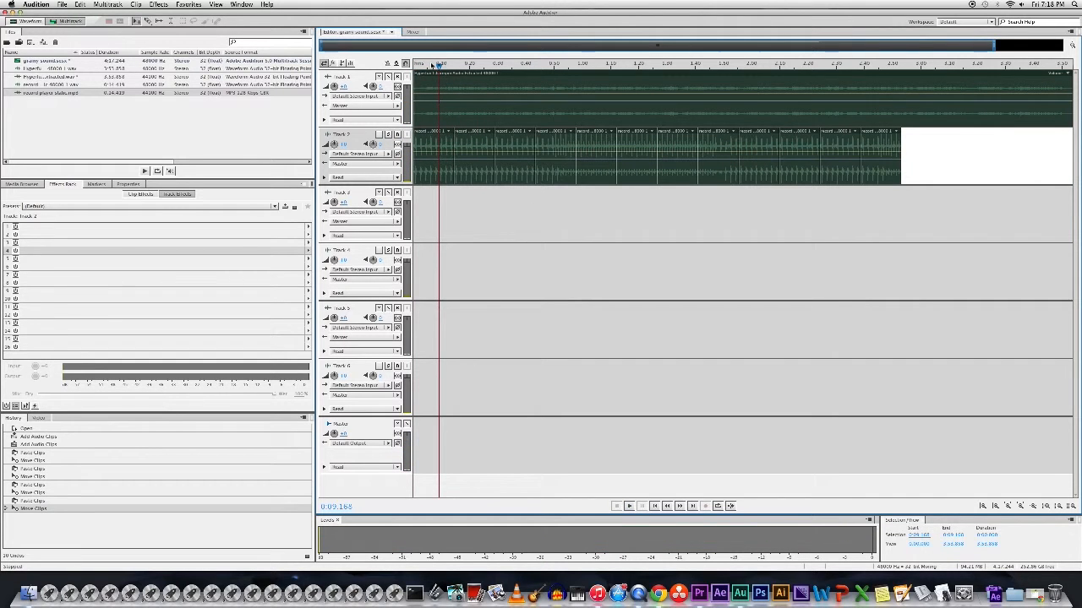
pyautogui.click(406, 63)
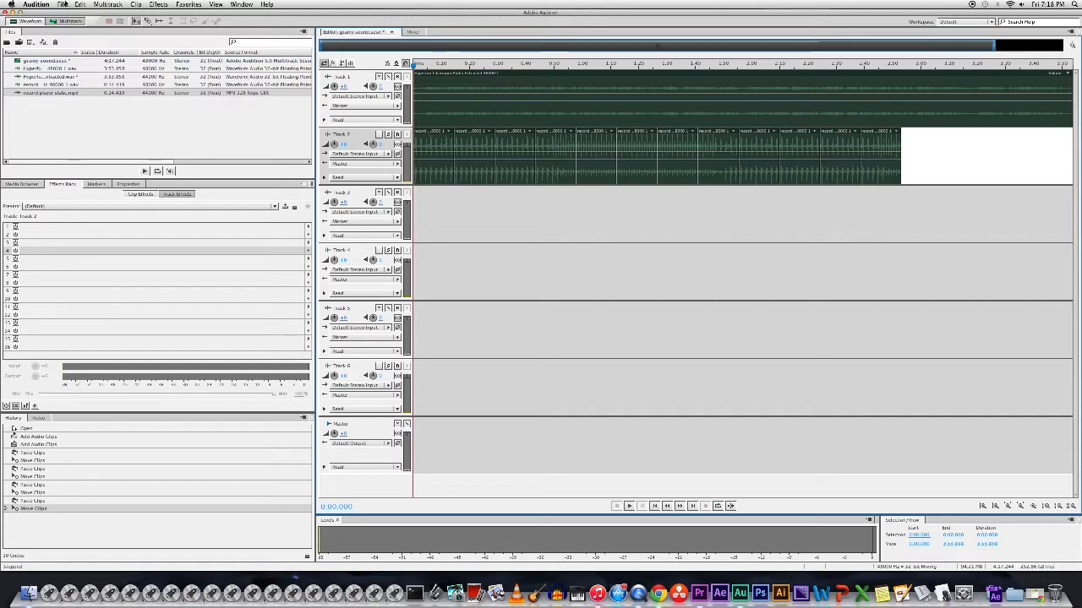
# - Export a mixdown of the entire session as added grain to audio_mixdown.wav in Documents, without opening the file after export
pyautogui.click(62, 4)
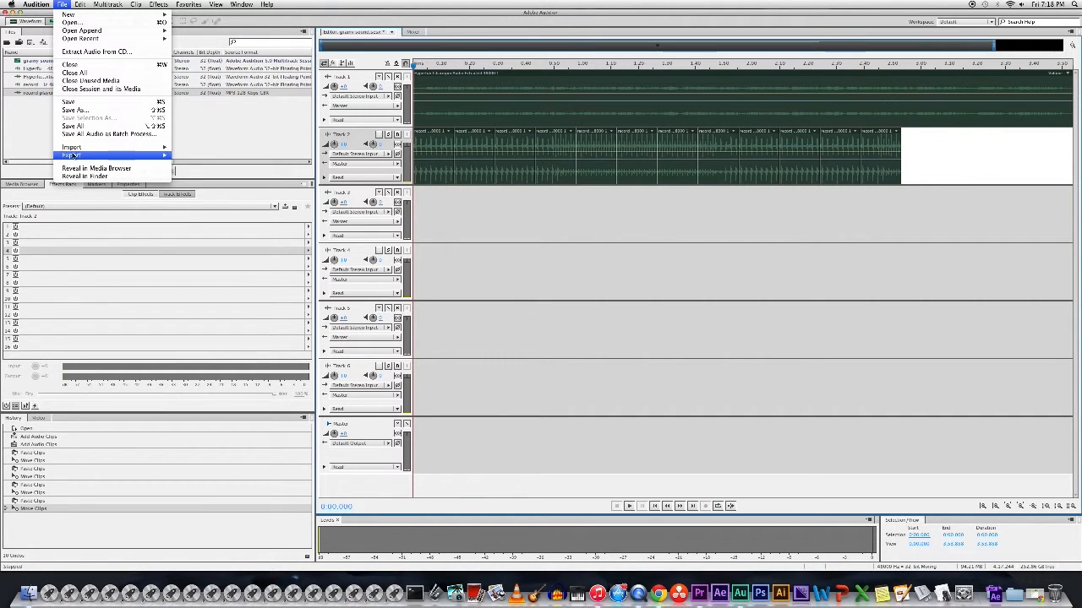
pyautogui.moveTo(76, 154)
pyautogui.moveTo(226, 183)
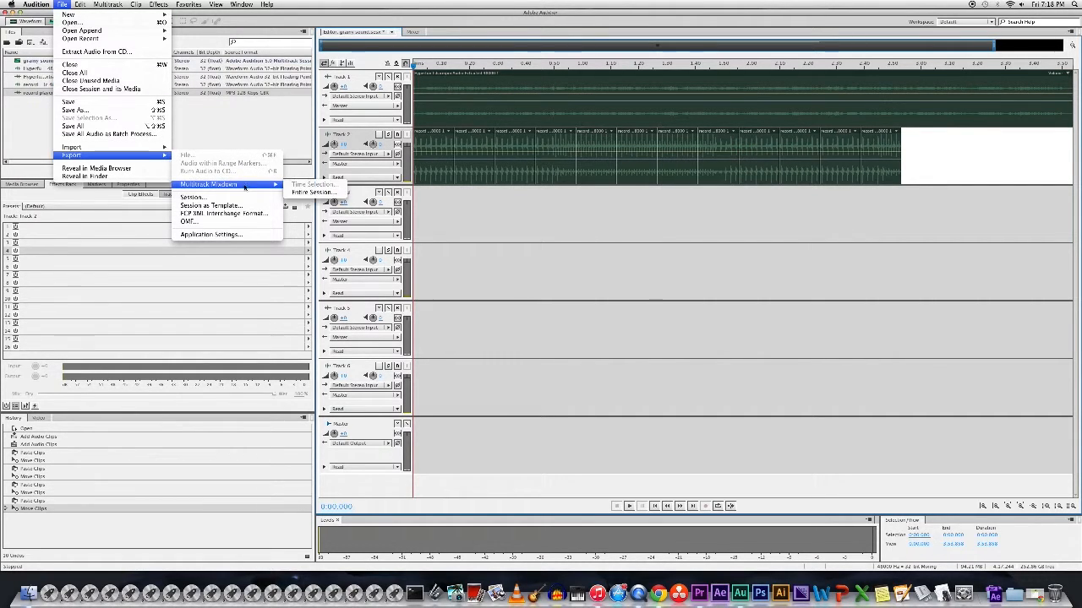
pyautogui.click(341, 194)
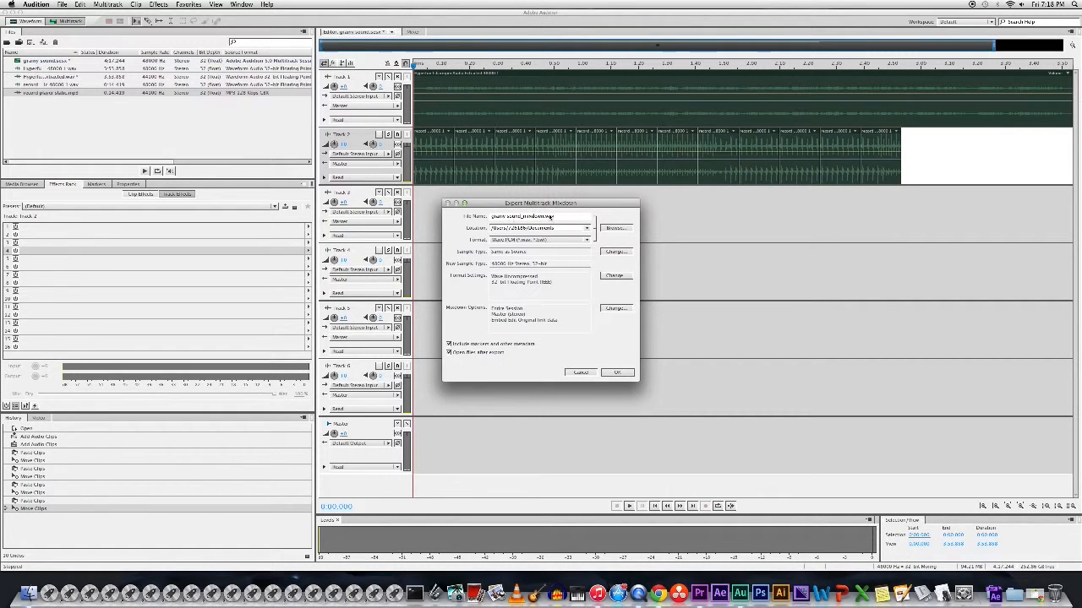
pyautogui.moveTo(491, 217); pyautogui.dragTo(520, 218)
pyautogui.write('added grain to ')
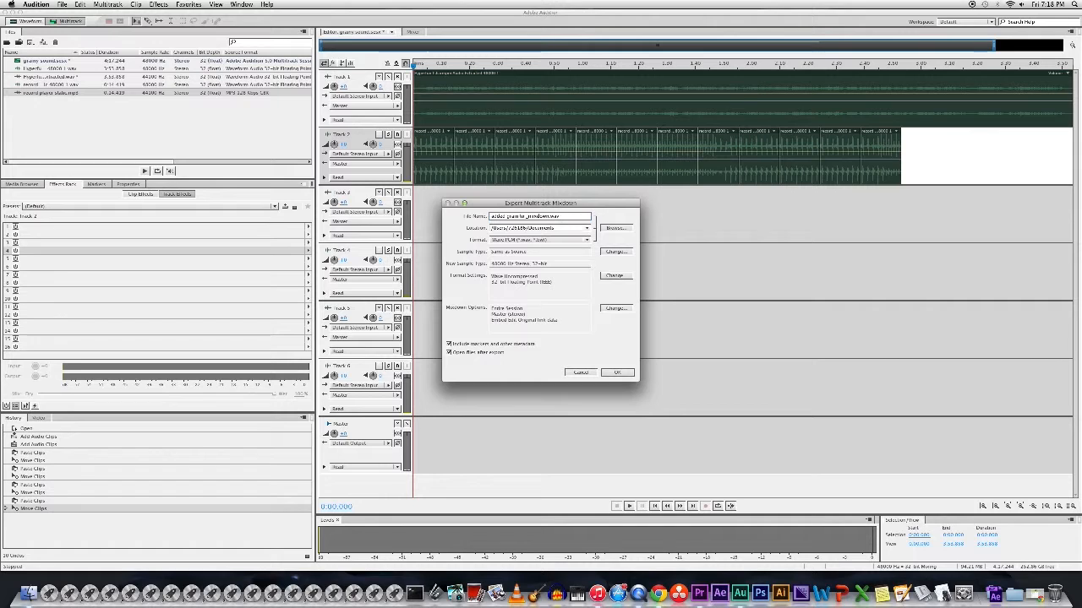
pyautogui.write('audio')
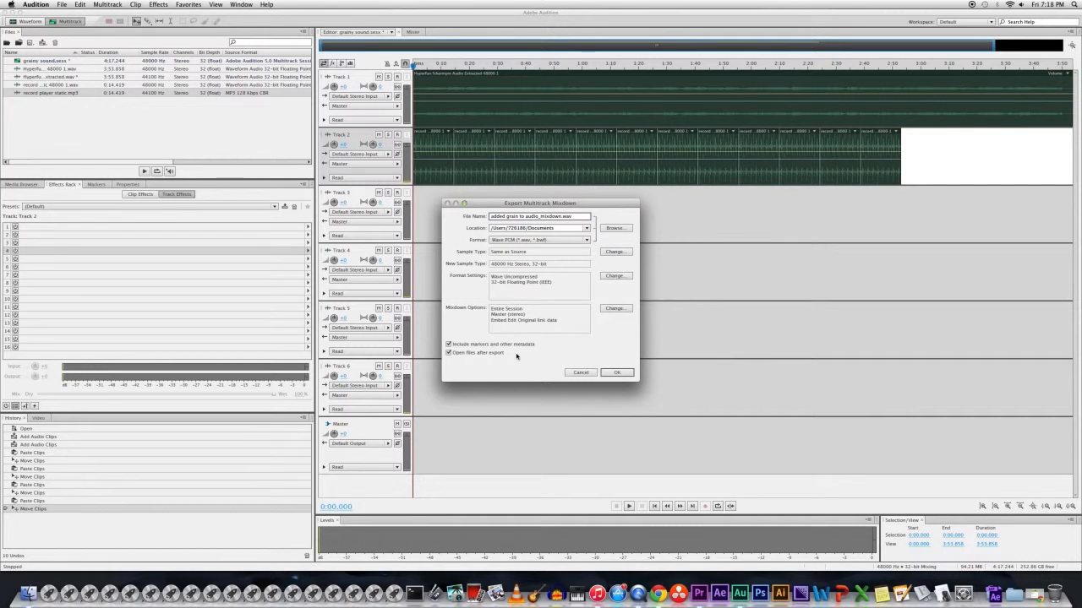
pyautogui.click(451, 354)
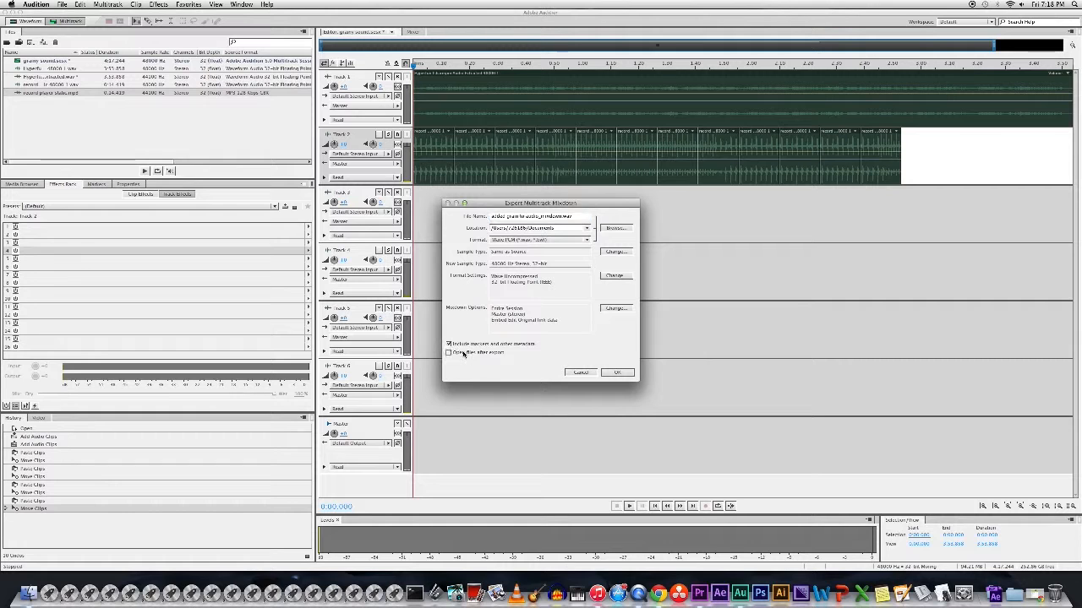
pyautogui.click(618, 374)
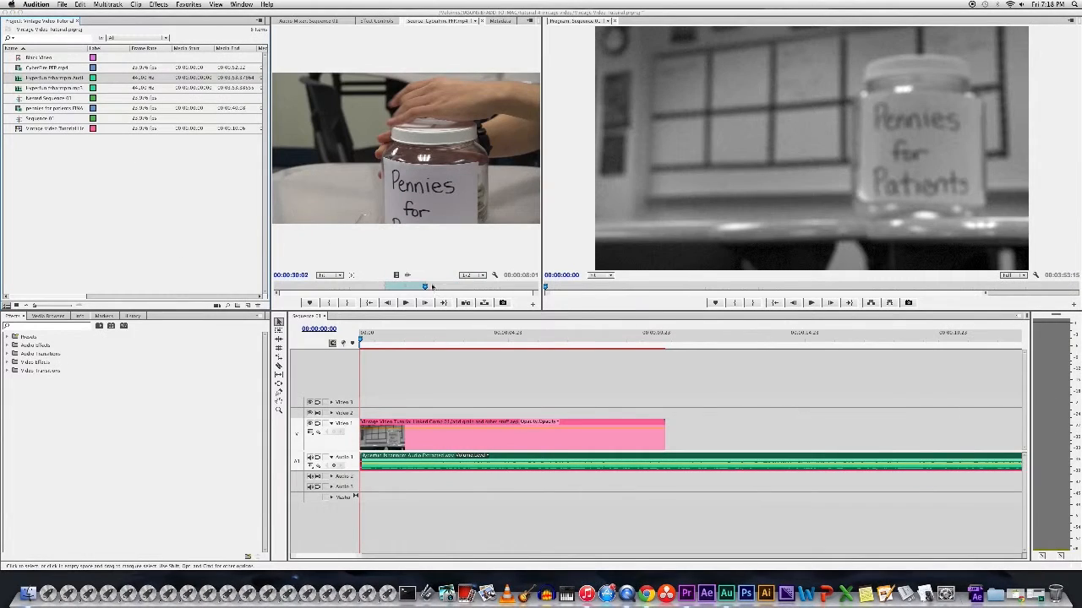
# - Switch to Premiere Pro and import added grain to audio_mixdown.wav from the Documents folder into the project
pyautogui.click(568, 414)
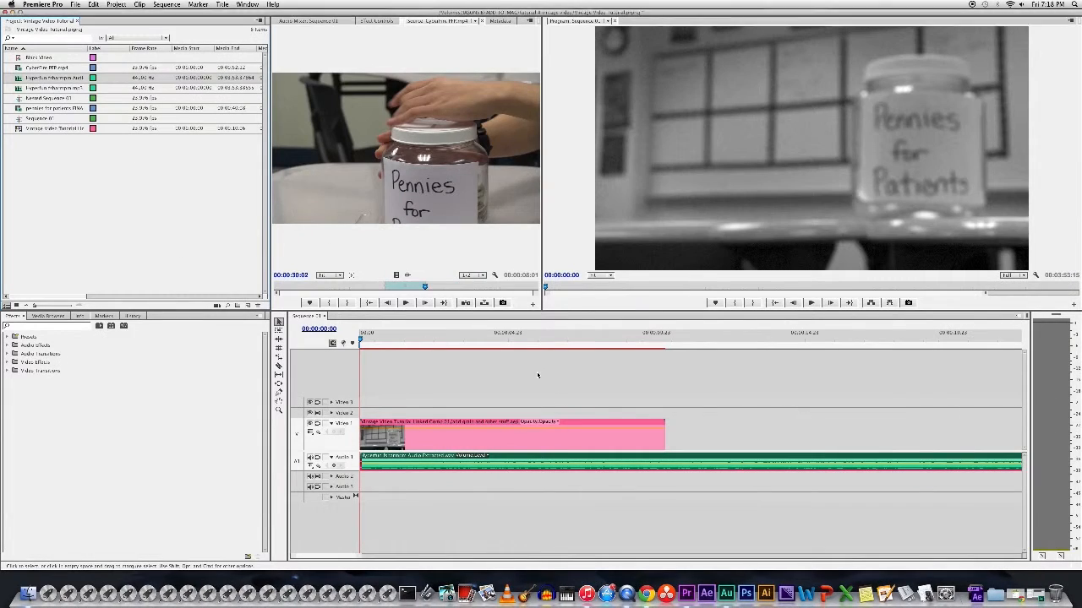
pyautogui.click(530, 373)
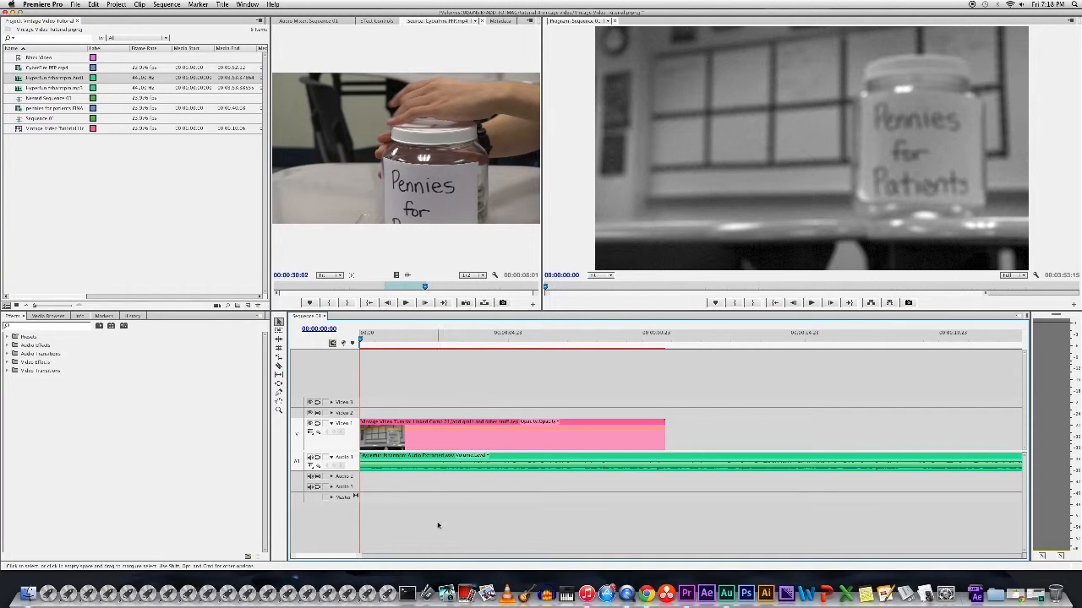
pyautogui.click(28, 594)
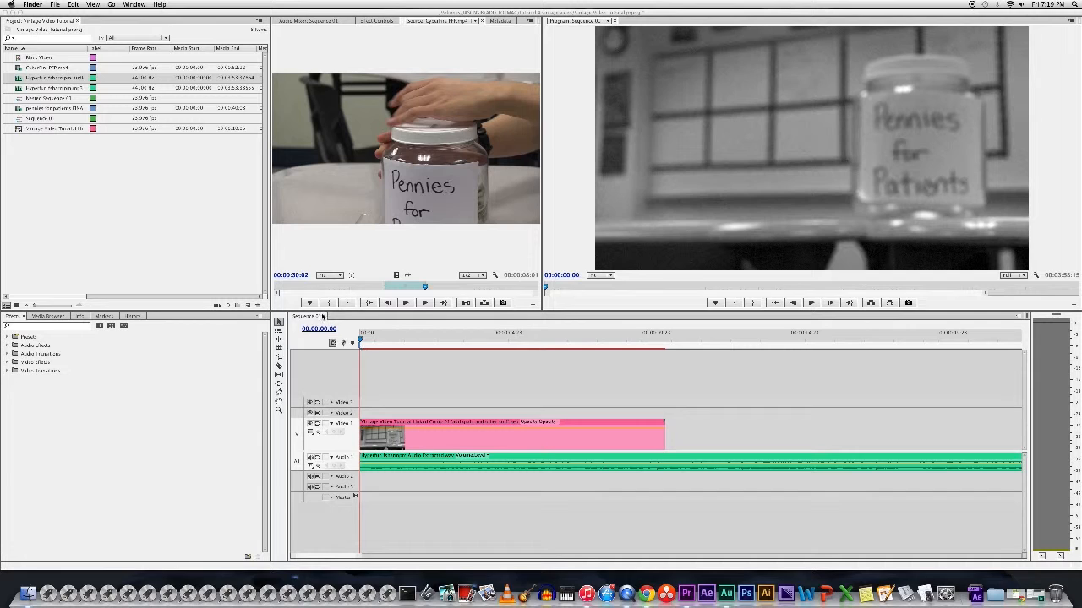
pyautogui.click(424, 193)
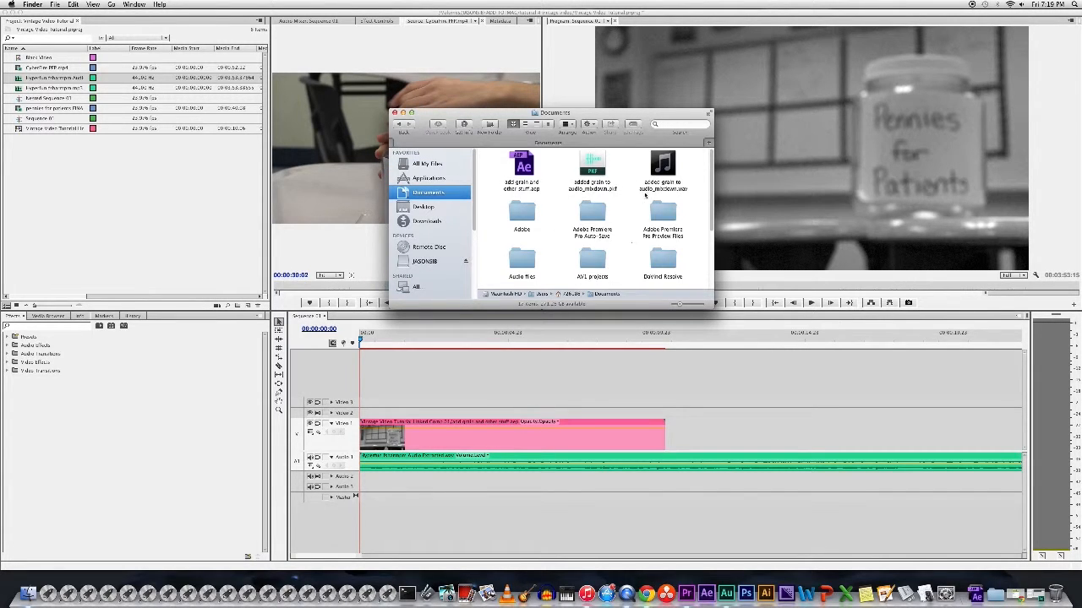
pyautogui.click(660, 169)
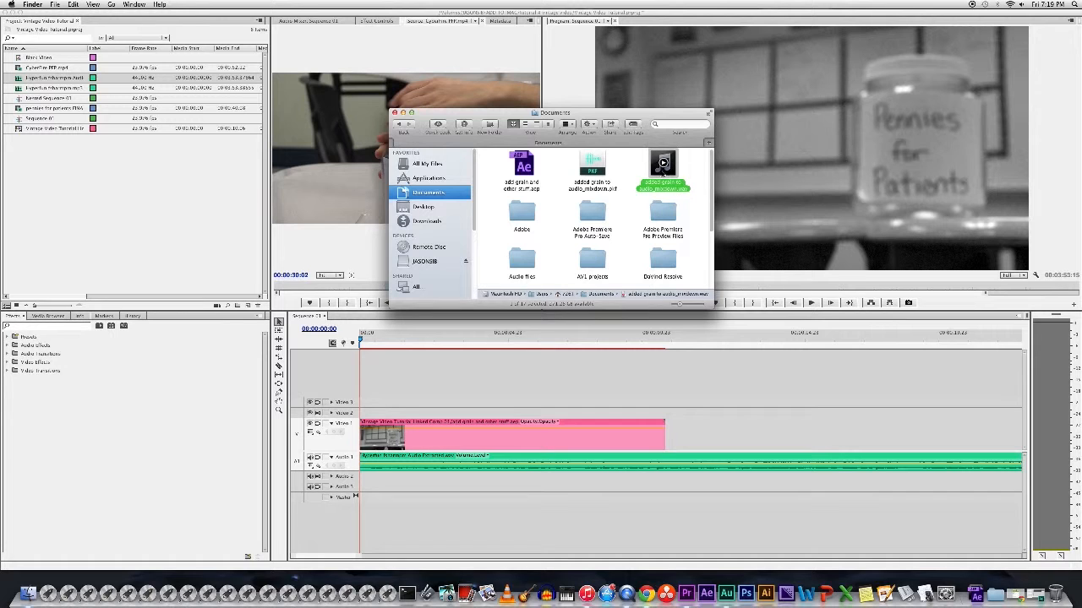
pyautogui.moveTo(660, 169); pyautogui.dragTo(103, 199)
# - Place the imported mixdown at the start of Audio 2, expand that track, and briefly play the sequence
pyautogui.click(41, 82)
pyautogui.moveTo(33, 59); pyautogui.dragTo(372, 485)
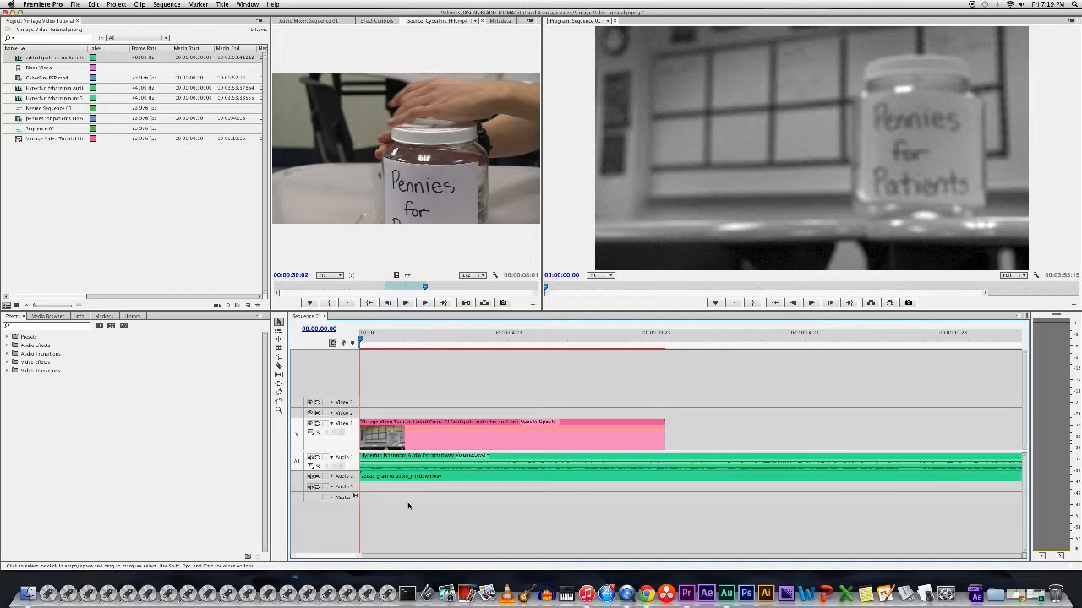
pyautogui.click(331, 476)
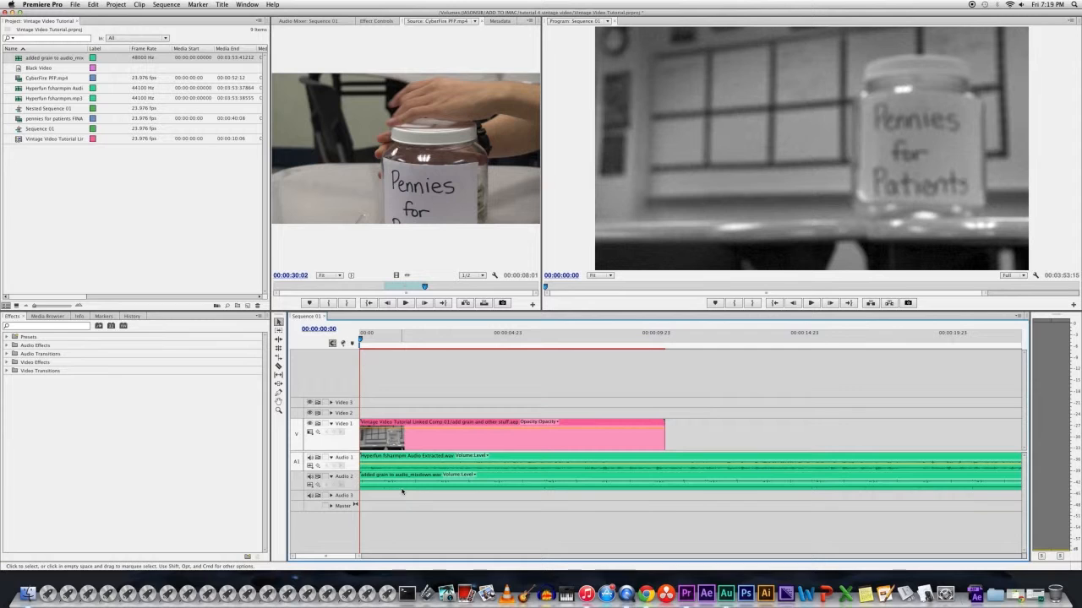
pyautogui.press('space')
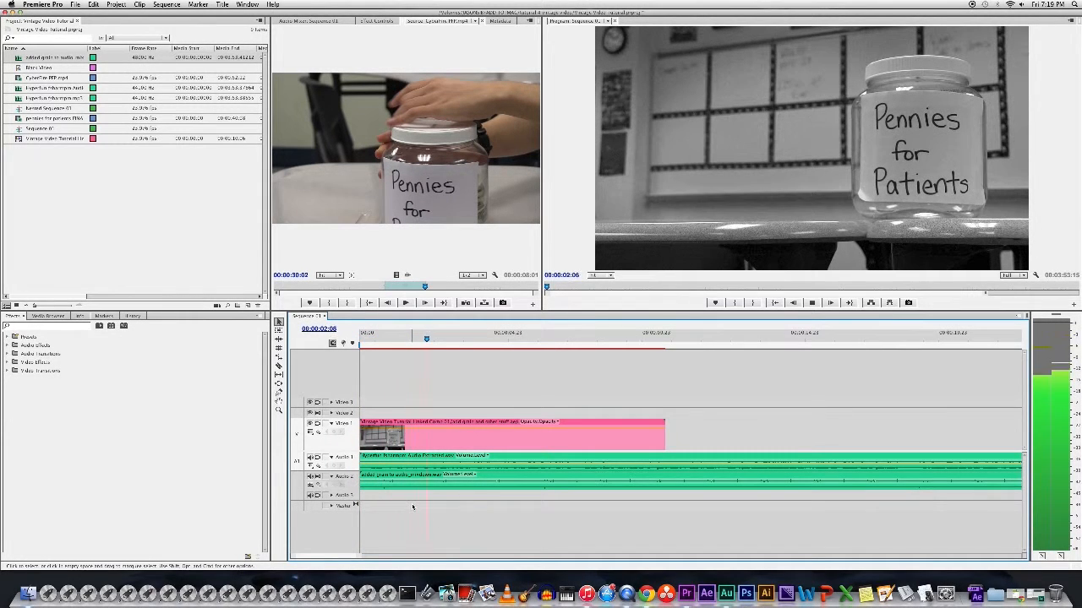
pyautogui.press('space')
# - Delete the original music clip from Audio 1 and play the sequence from the start
pyautogui.click(424, 457)
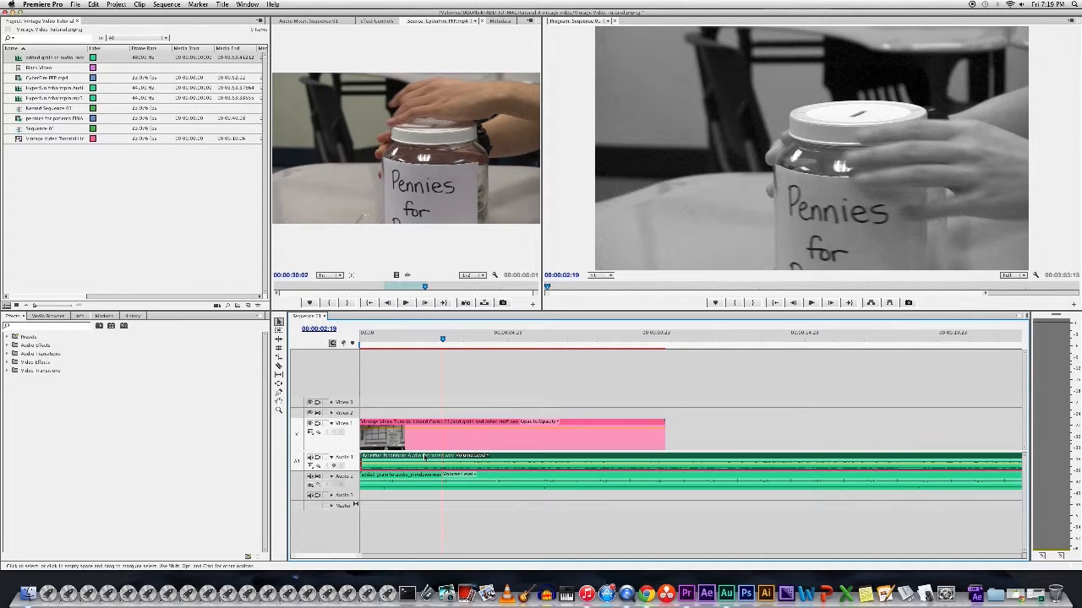
pyautogui.press('Delete')
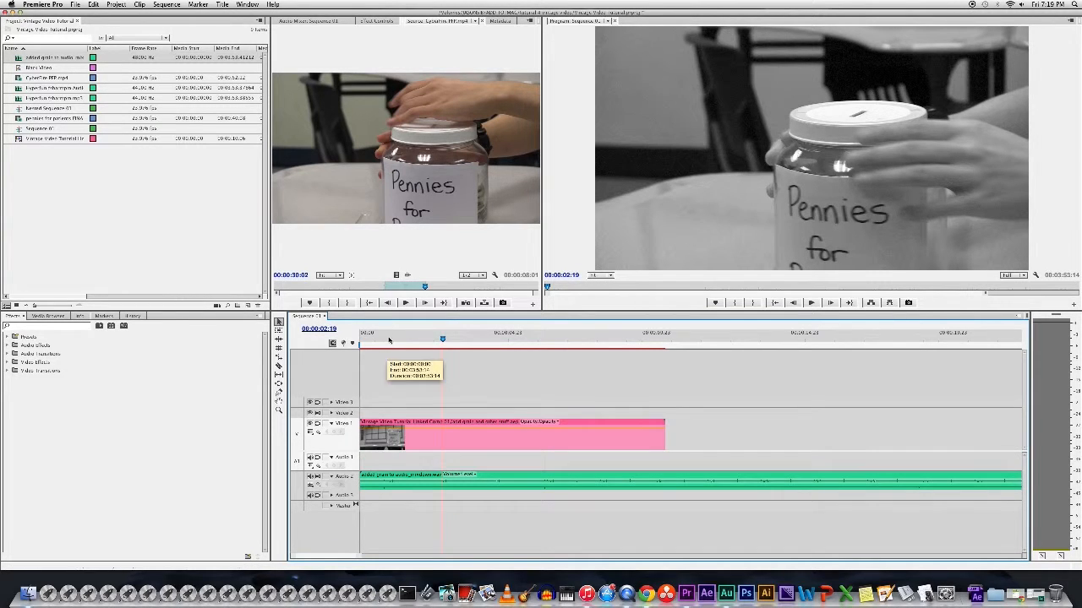
pyautogui.moveTo(442, 335); pyautogui.dragTo(345, 338)
pyautogui.press('space')
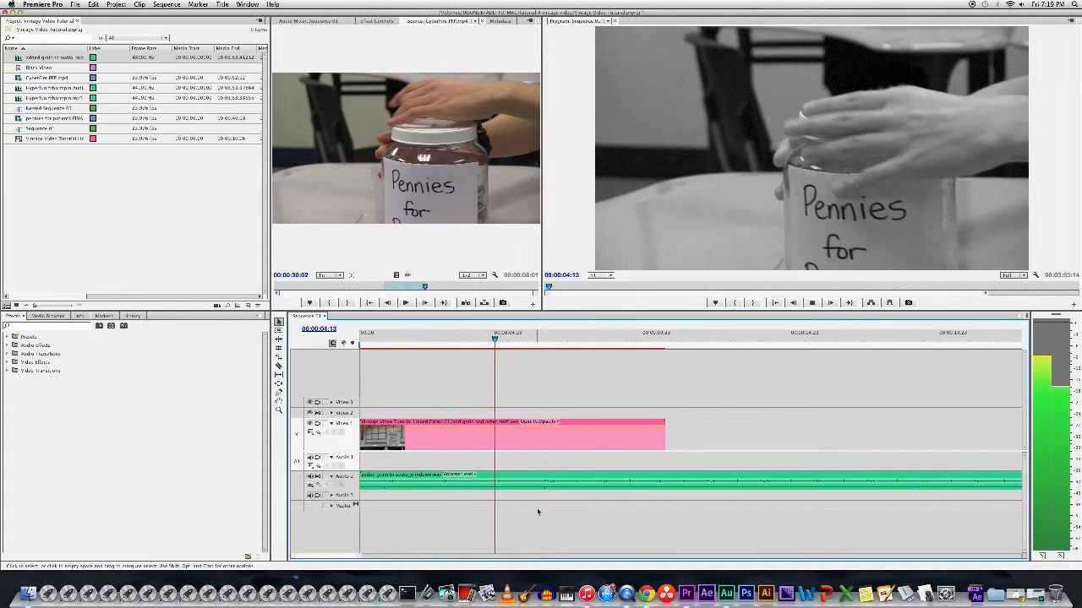
pyautogui.press('space')
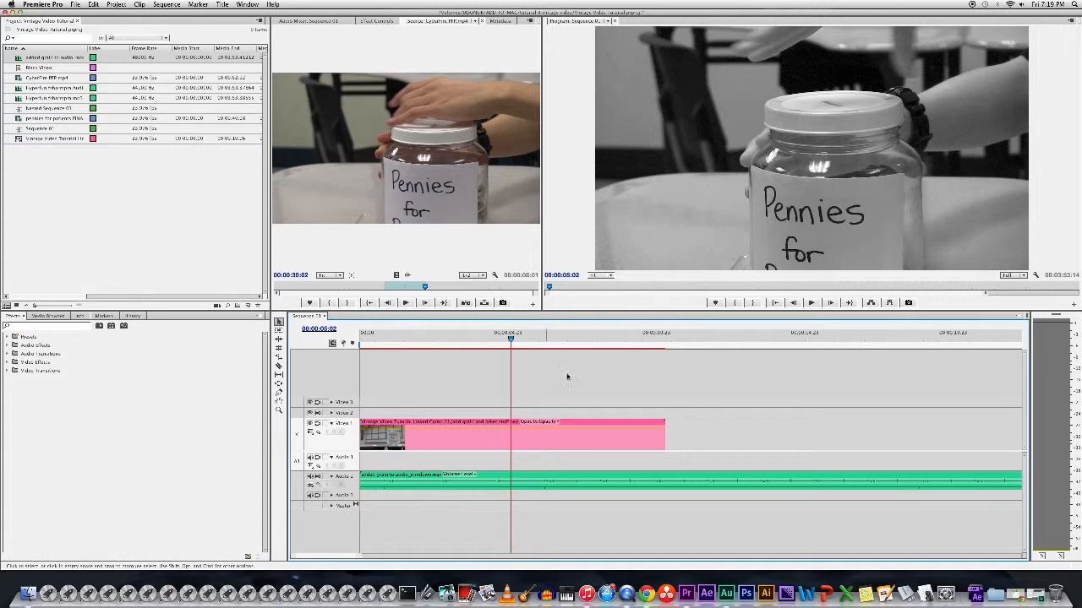